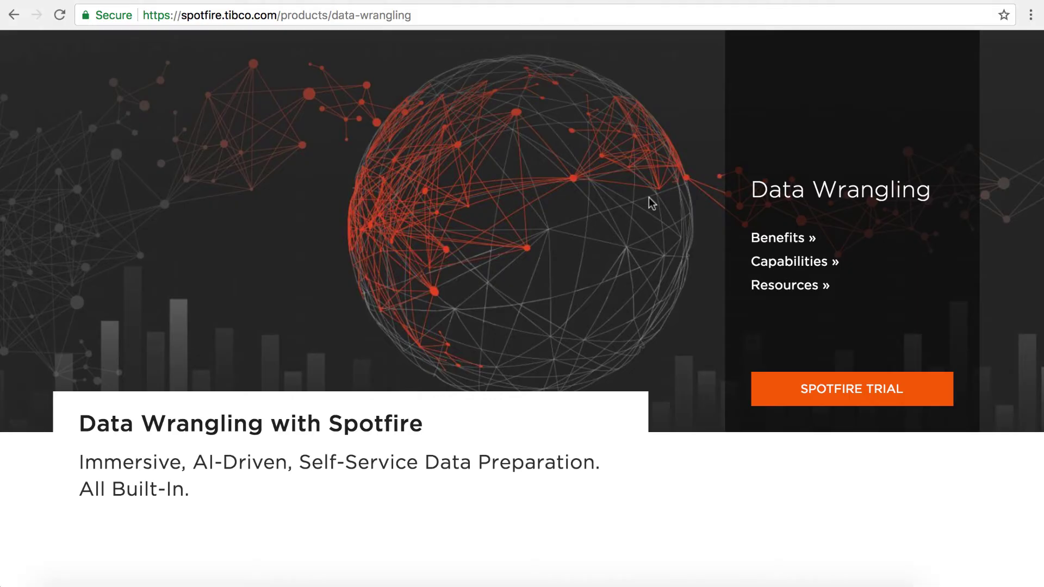
# Scroll down the Data Wrangling page through its Benefits and Capabilities sections
pyautogui.scroll(-5, 649, 198)
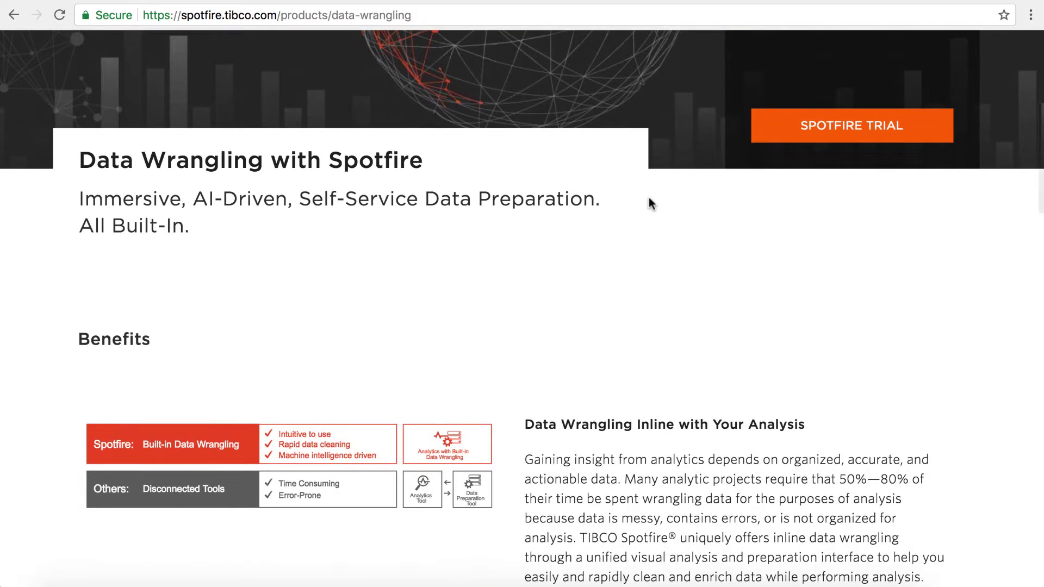
pyautogui.scroll(-2, 649, 198)
pyautogui.scroll(-2, 648, 199)
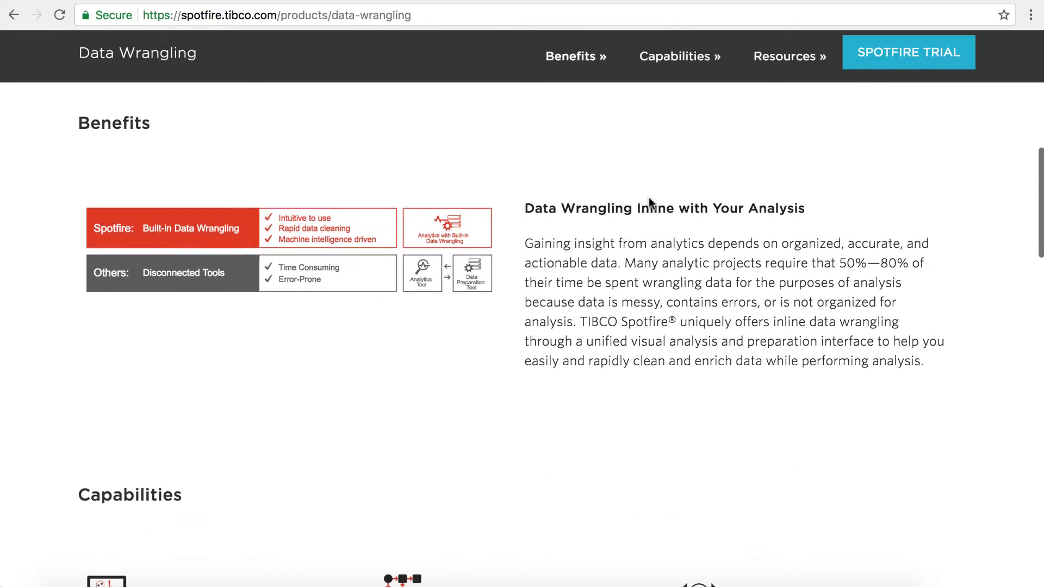
pyautogui.scroll(-3, 650, 203)
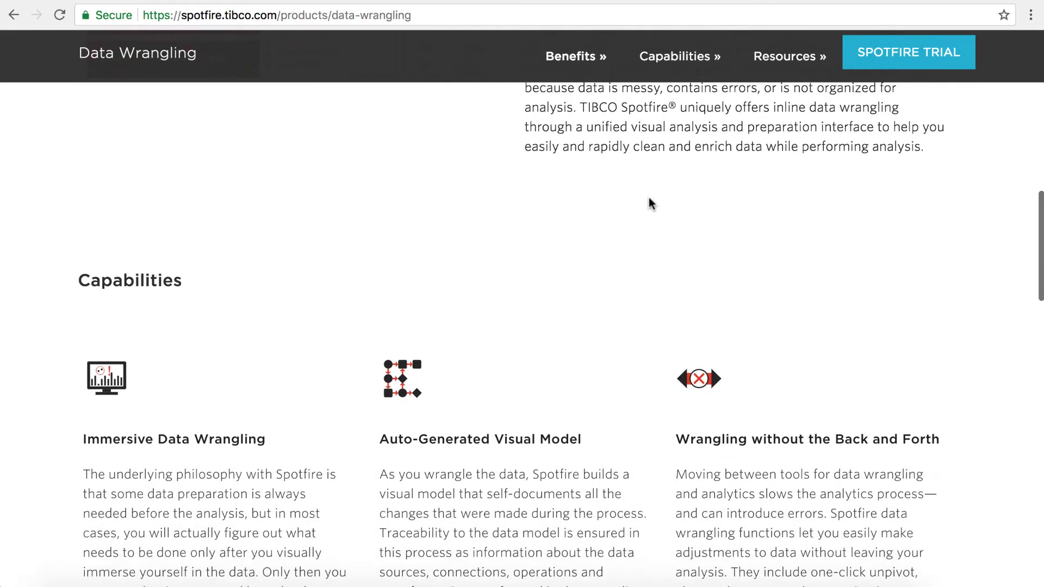
pyautogui.scroll(-4, 651, 202)
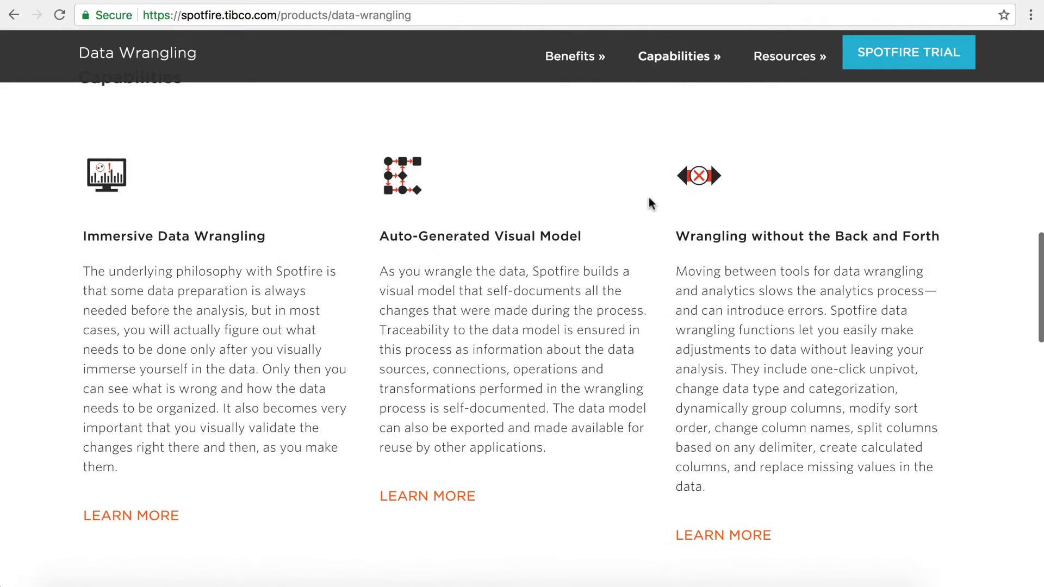
pyautogui.scroll(-6, 651, 202)
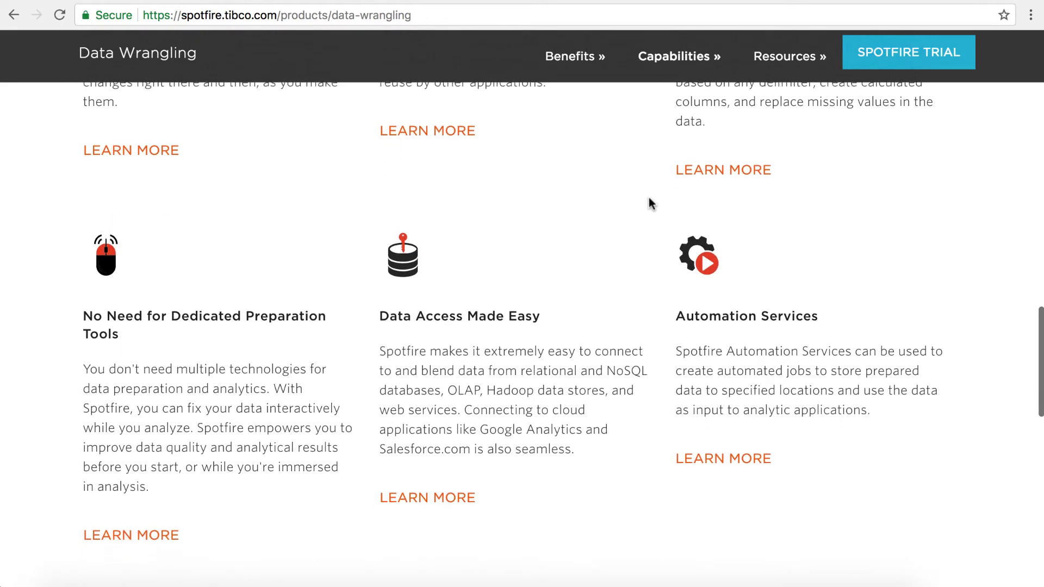
pyautogui.scroll(-7, 650, 202)
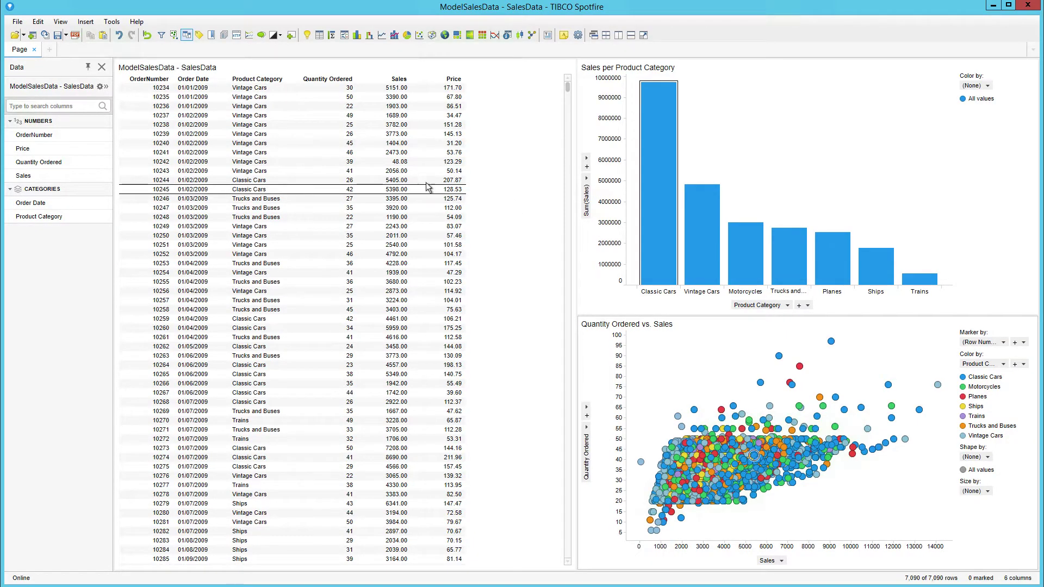
# Add a Sales – Product Category line chart below the data table and shrink the bar chart to enlarge the scatter plot
pyautogui.click(381, 37)
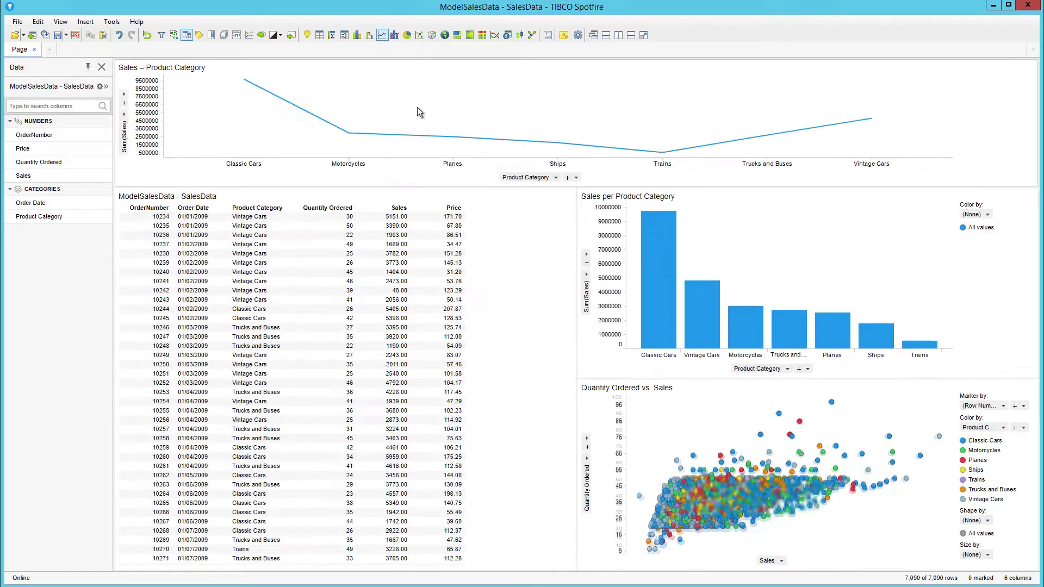
pyautogui.moveTo(374, 401); pyautogui.dragTo(394, 506)
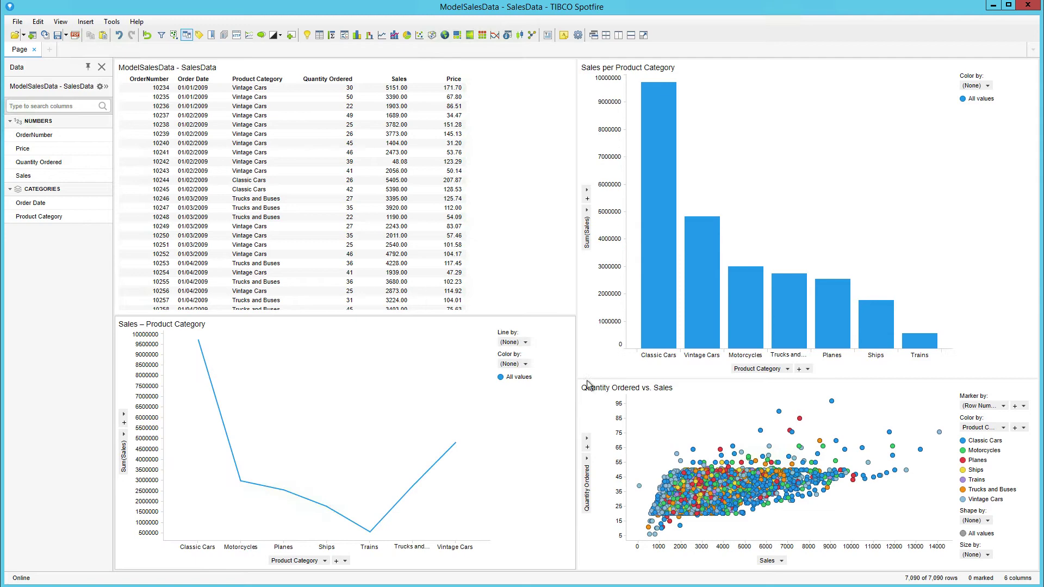
pyautogui.moveTo(586, 380); pyautogui.dragTo(583, 317)
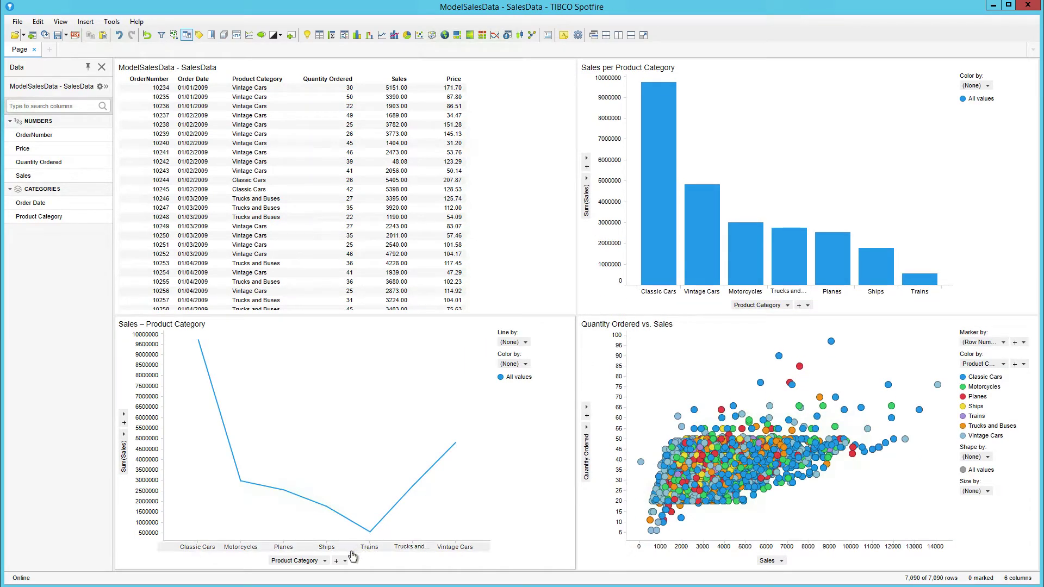
# Switch the line chart's x-axis from Product Category to Order Date
pyautogui.click(324, 561)
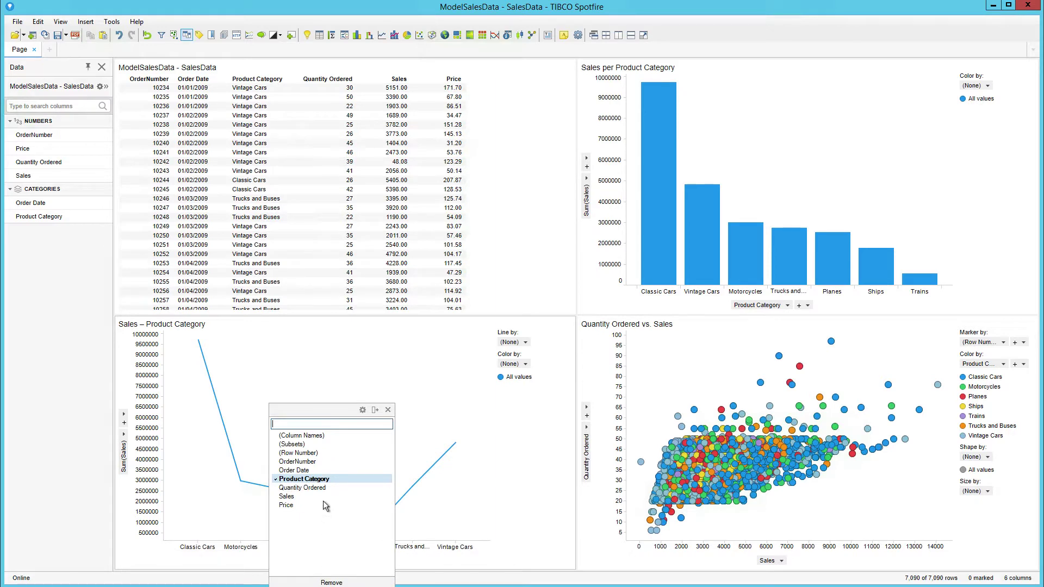
pyautogui.click(304, 470)
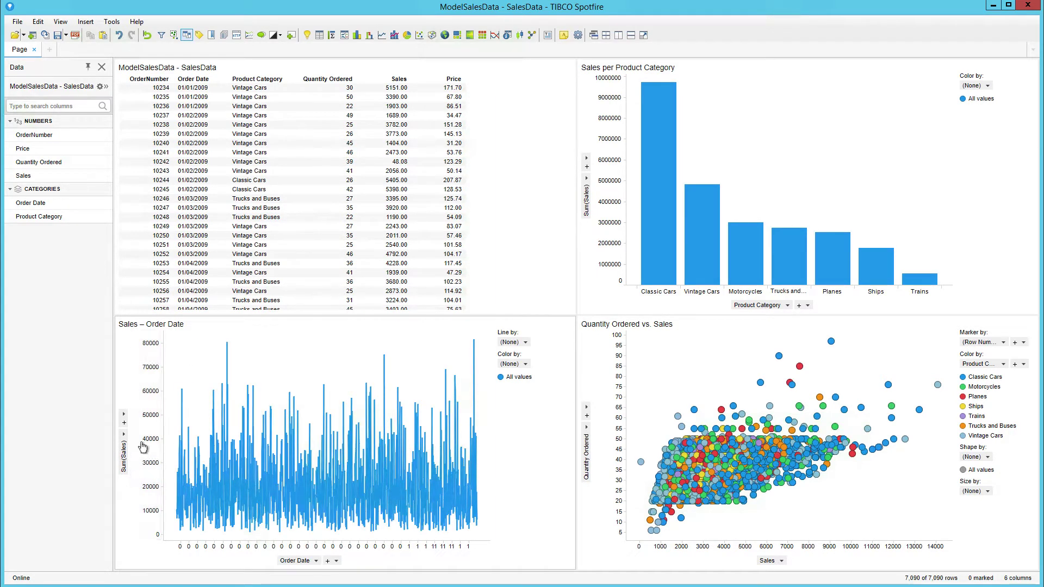
pyautogui.moveTo(321, 495)
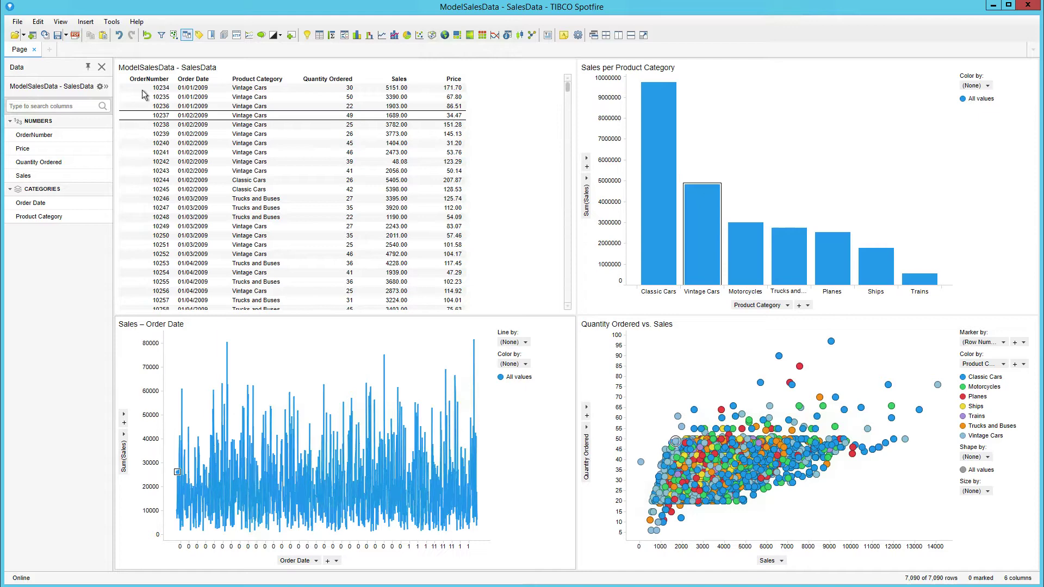
# Change the SalesData Order Date column's data type from String to Date
pyautogui.click(102, 88)
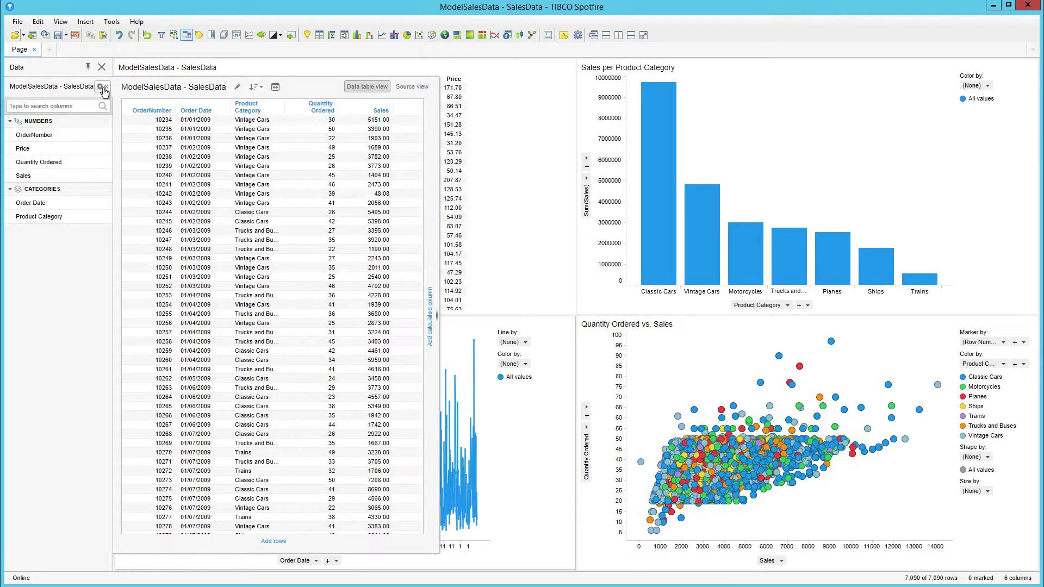
pyautogui.click(53, 203)
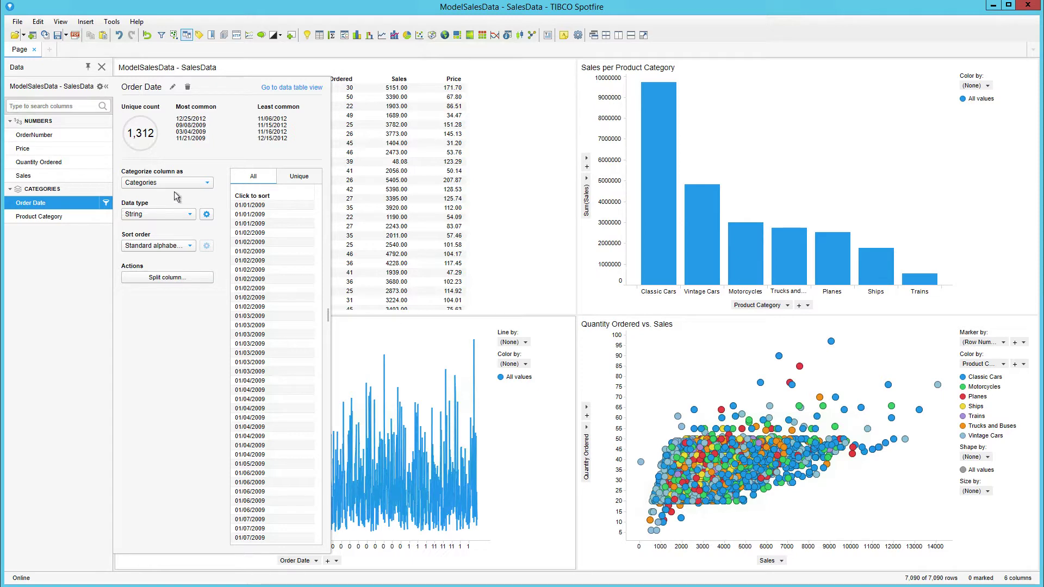
pyautogui.click(191, 214)
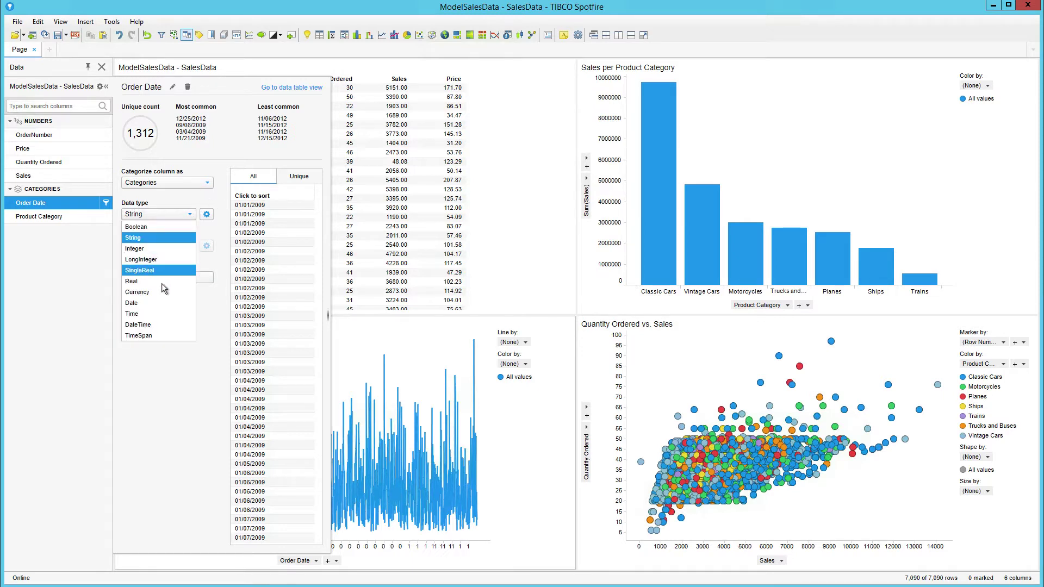
pyautogui.click(156, 303)
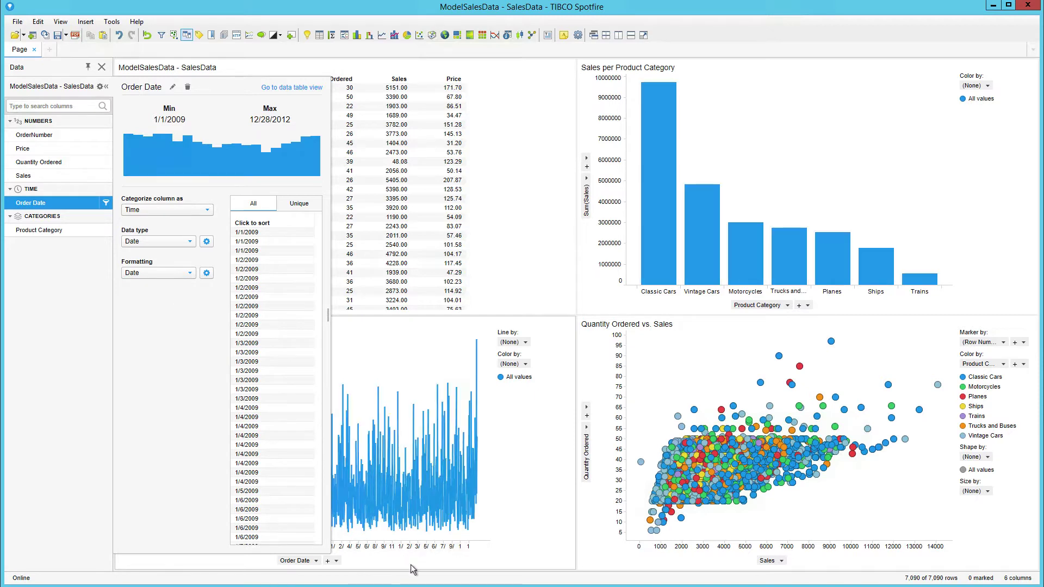
# Group the line chart's Order Date axis by Year » Month and mark the low-sales scatter point for order 10242
pyautogui.click(311, 560)
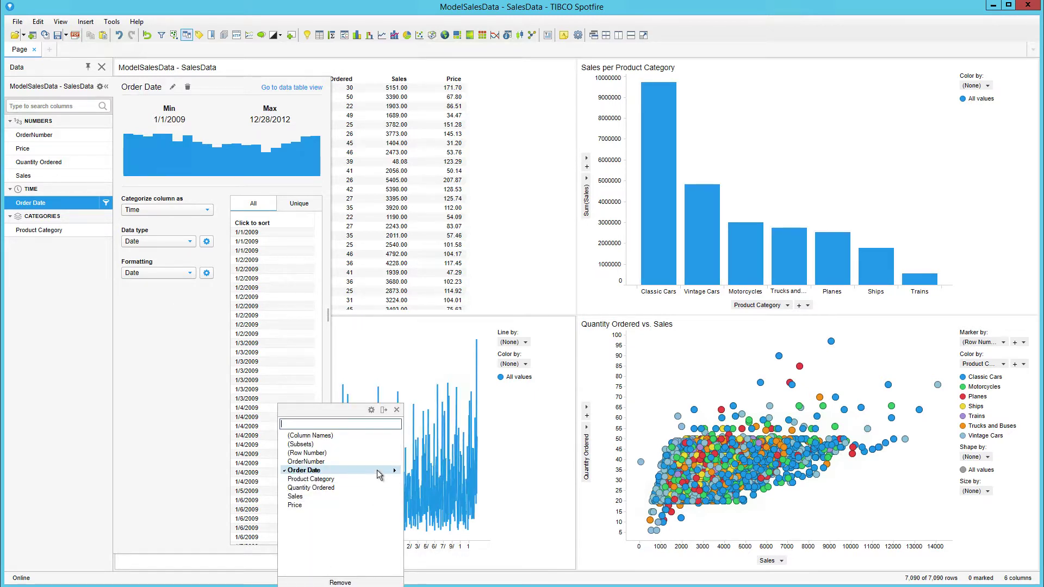
pyautogui.moveTo(379, 475)
pyautogui.click(453, 519)
pyautogui.click(106, 86)
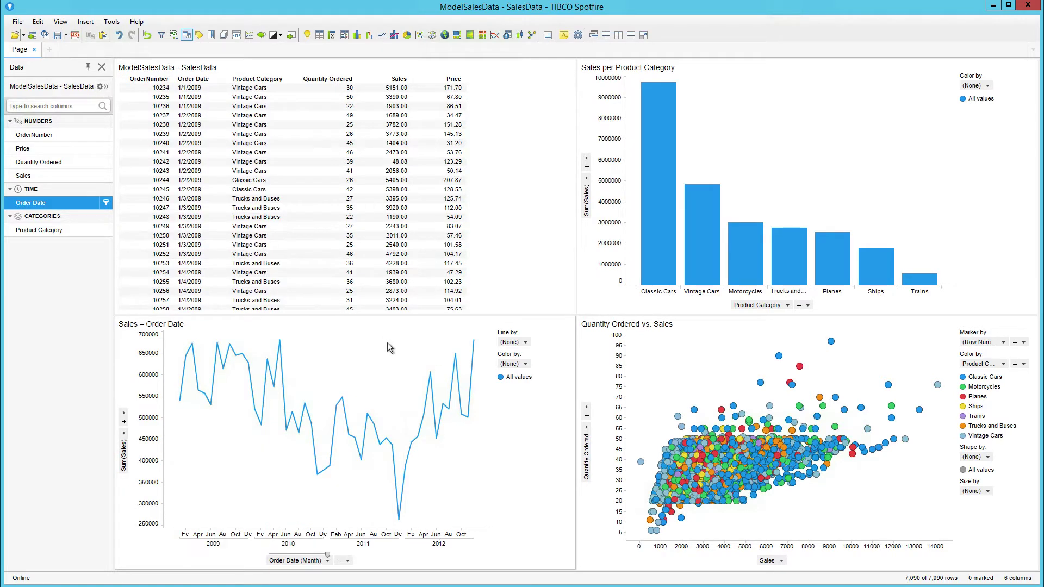
pyautogui.click(641, 461)
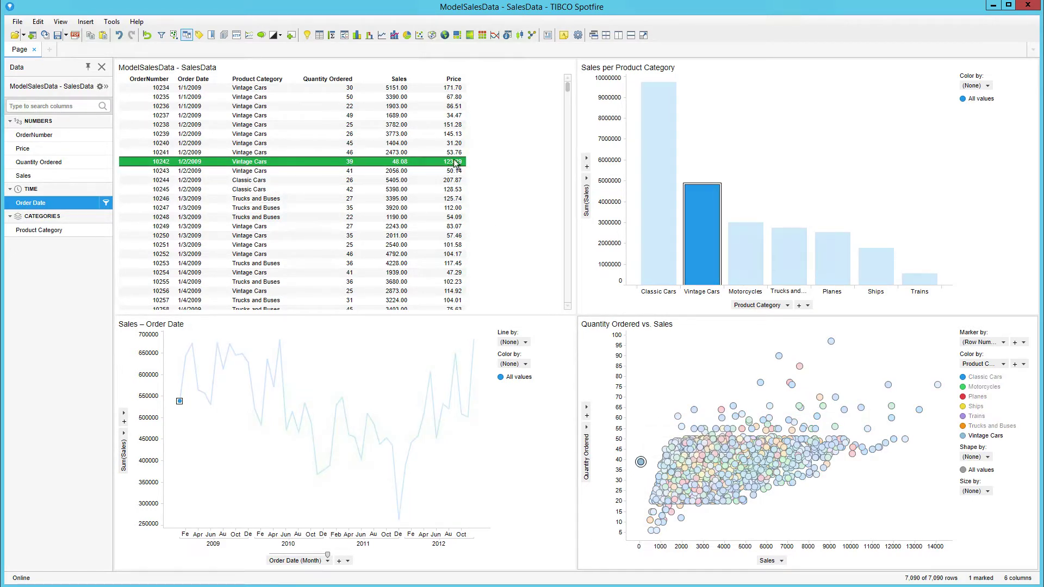
# Replace order 10242's Sales value 48.08 with 4808, keyed on OrderNumber, and review the transformation
pyautogui.rightClick(404, 162)
pyautogui.click(440, 275)
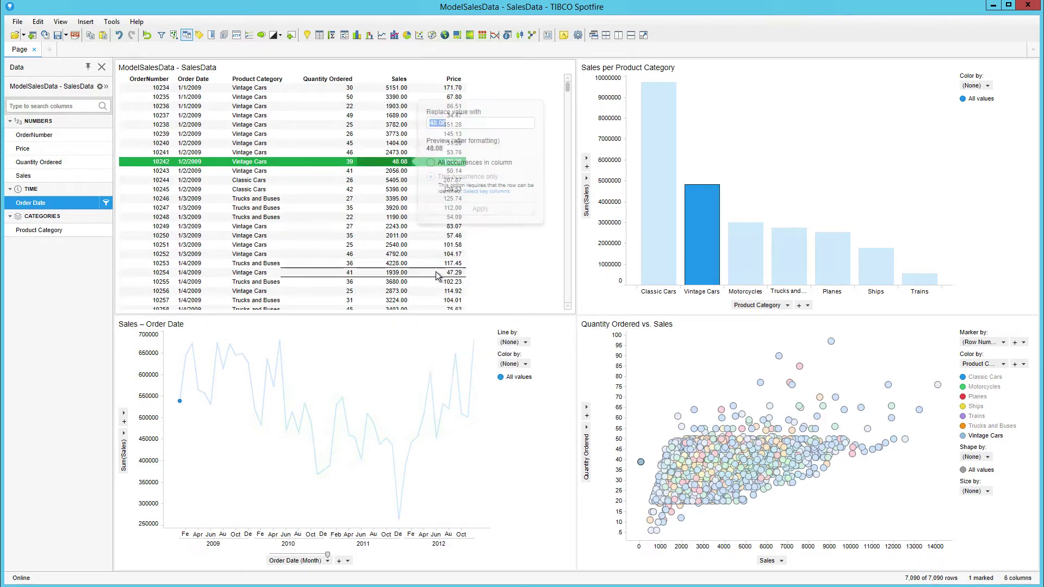
pyautogui.click(473, 192)
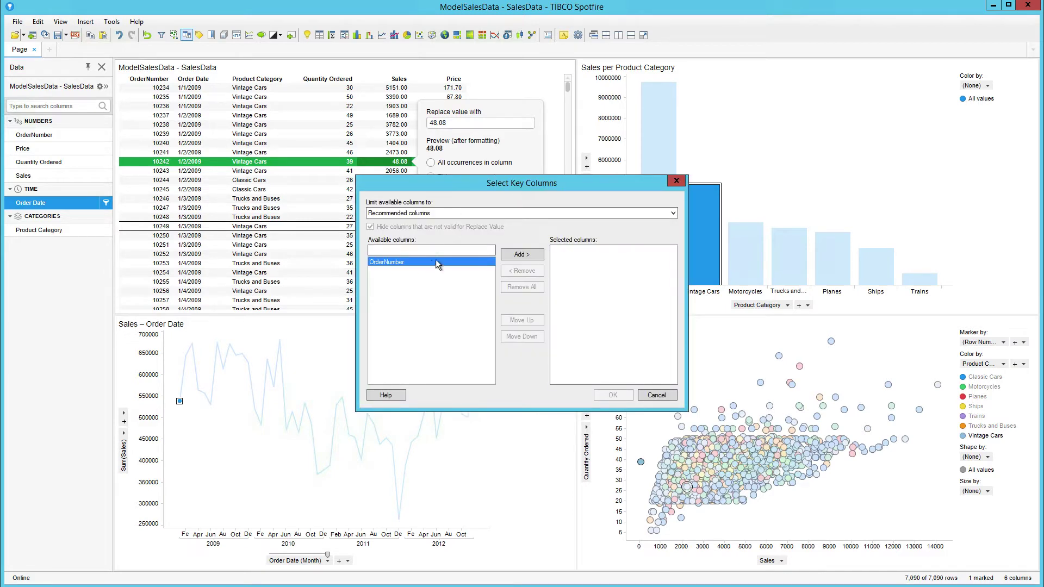
pyautogui.click(516, 255)
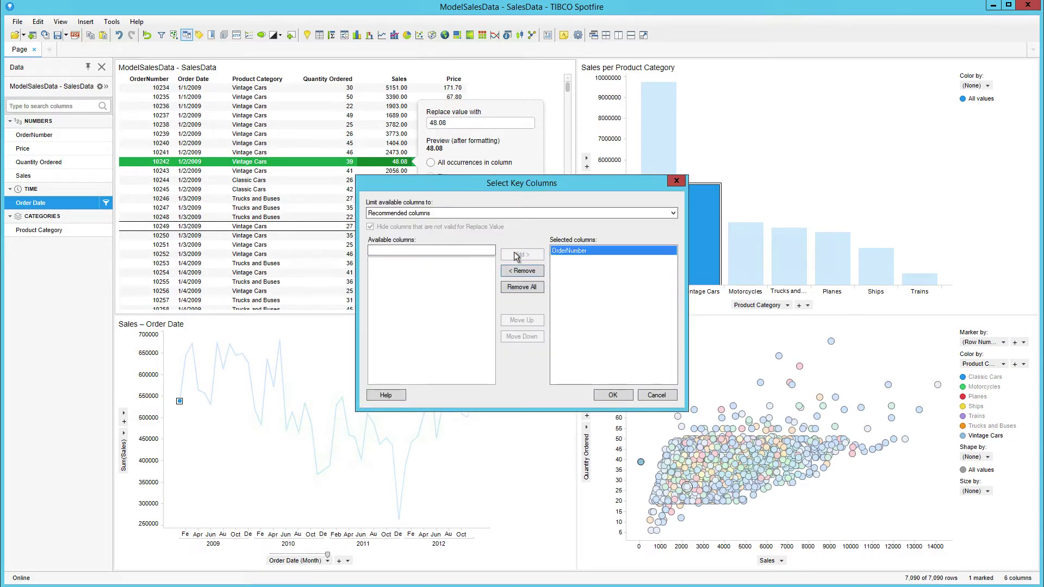
pyautogui.click(621, 398)
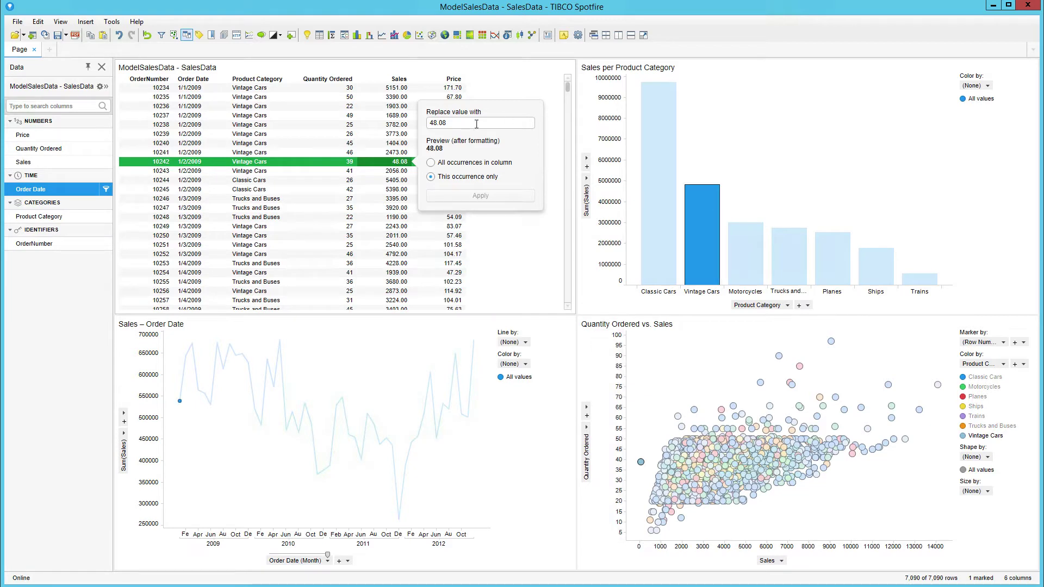
pyautogui.press('BackSpace')
pyautogui.click(471, 196)
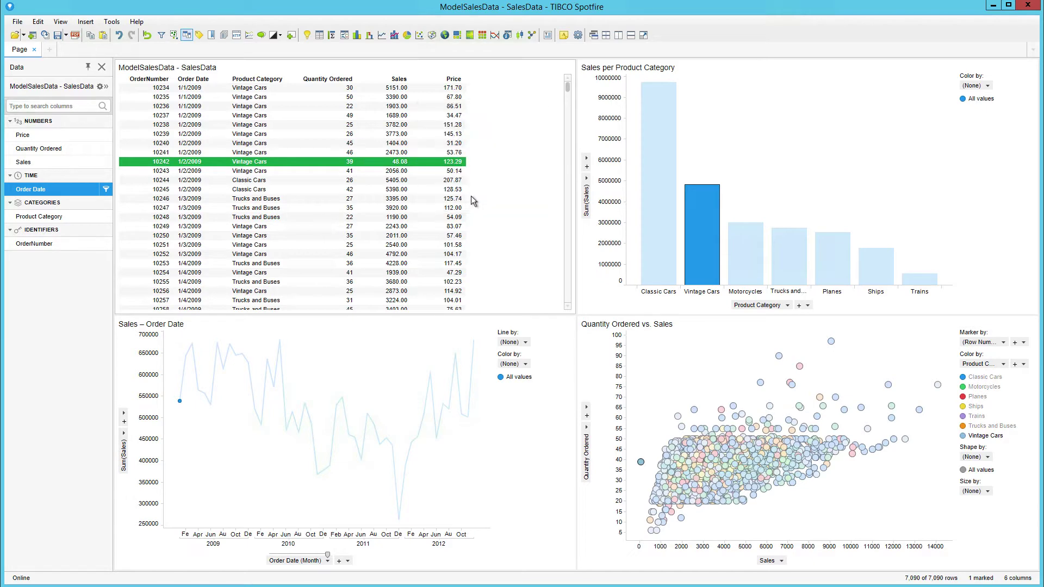
pyautogui.click(253, 449)
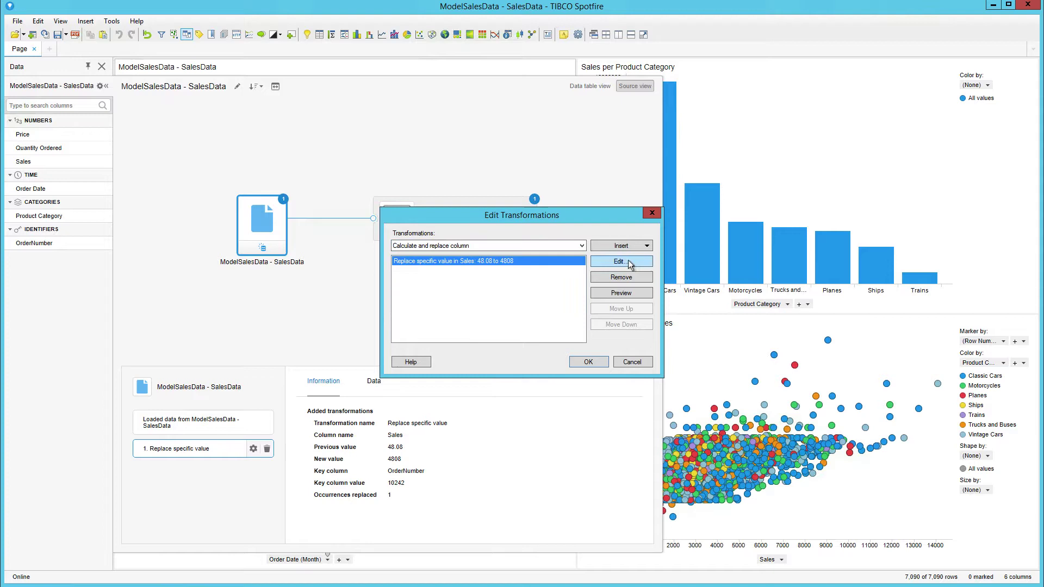
pyautogui.click(587, 363)
# Start inserting columns from Google Analytics using the Live Apps view
pyautogui.click(85, 21)
pyautogui.click(168, 175)
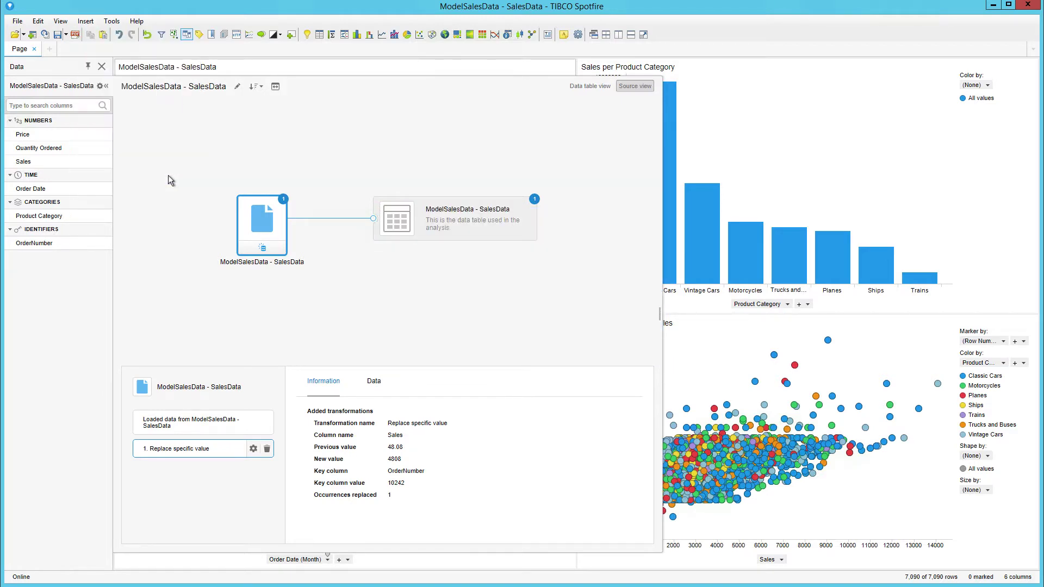
pyautogui.click(647, 255)
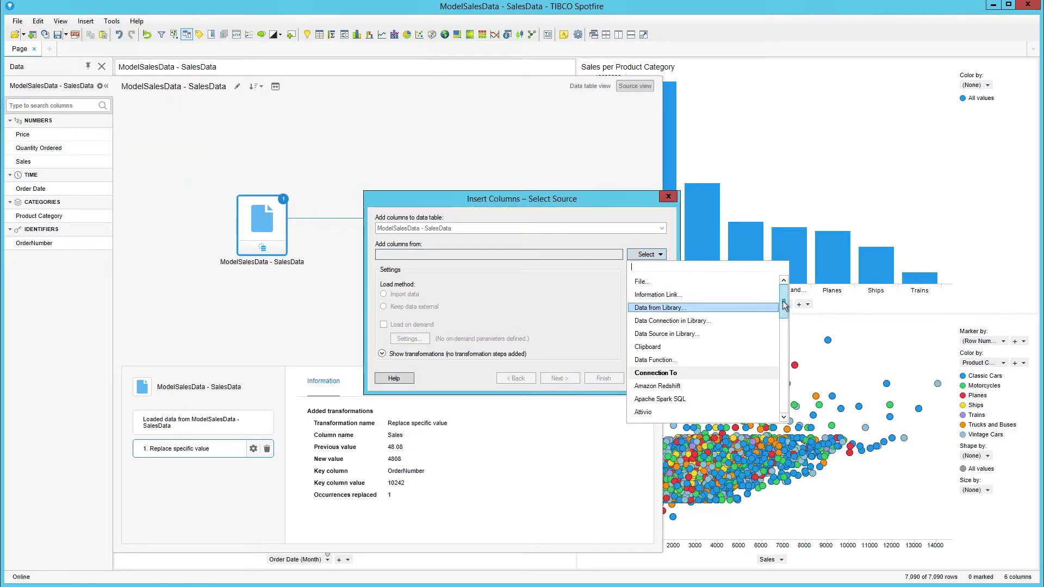
pyautogui.moveTo(785, 305); pyautogui.dragTo(785, 324)
pyautogui.click(745, 387)
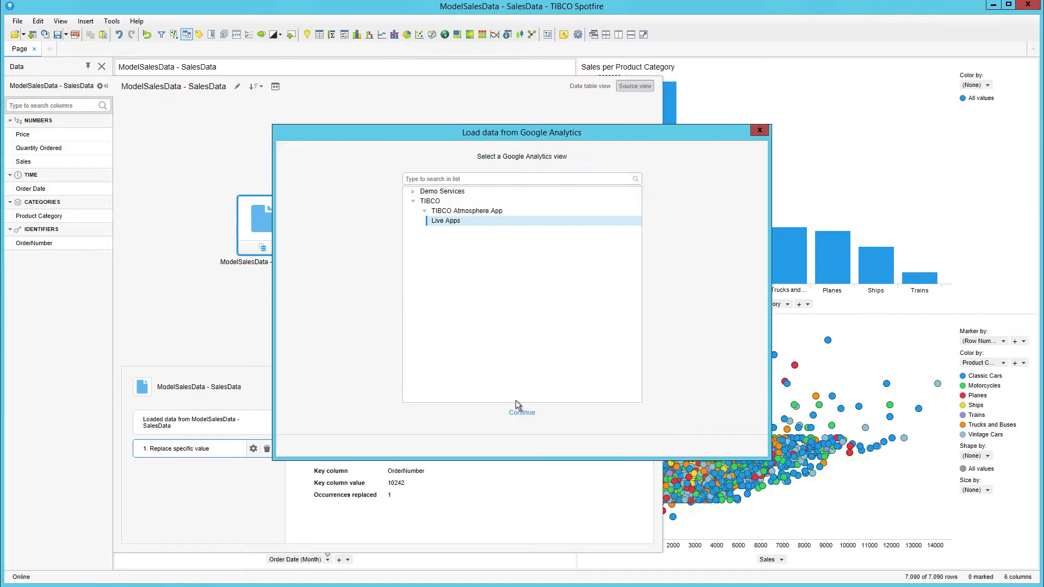
pyautogui.click(520, 413)
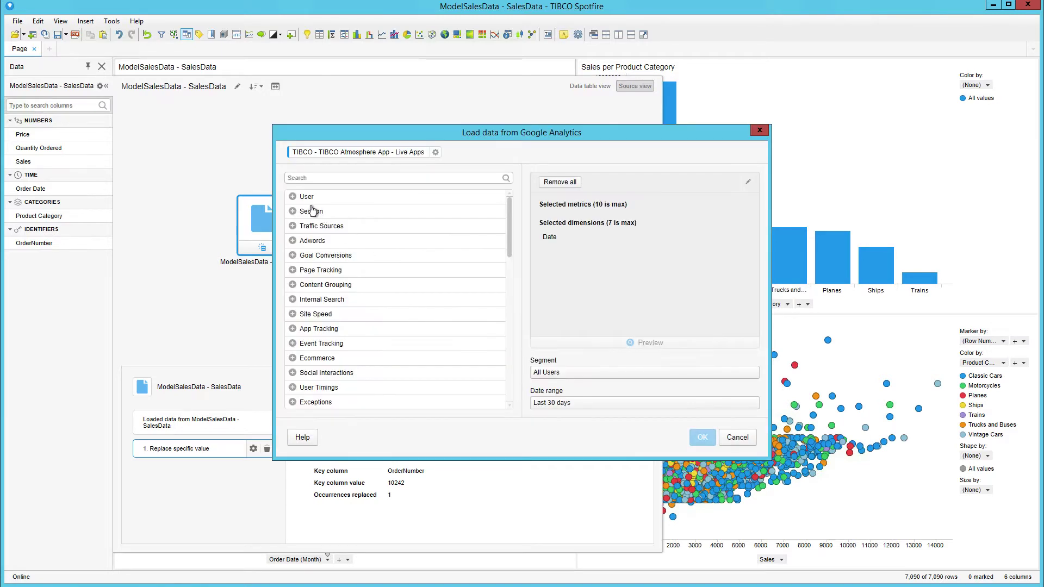
# Select the Users metric and the Geo Network Country and City dimensions
pyautogui.click(296, 198)
pyautogui.click(294, 223)
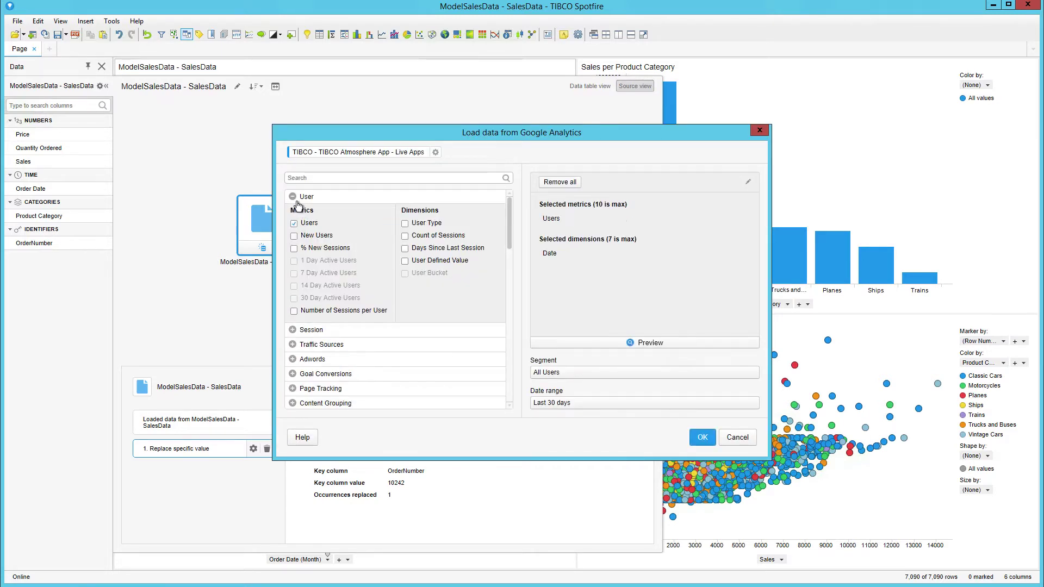
pyautogui.click(297, 200)
pyautogui.moveTo(510, 213); pyautogui.dragTo(514, 278)
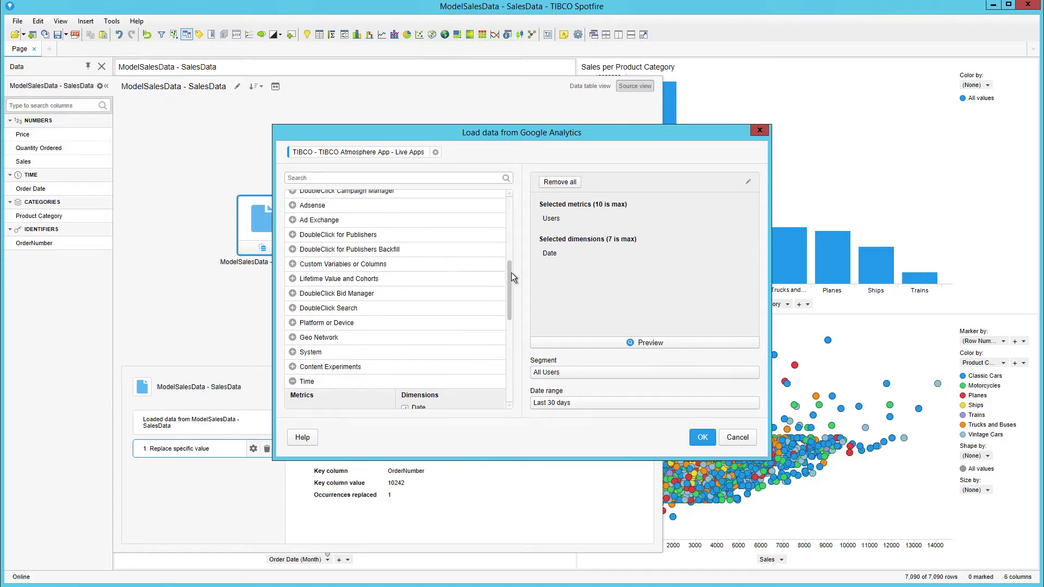
pyautogui.click(304, 338)
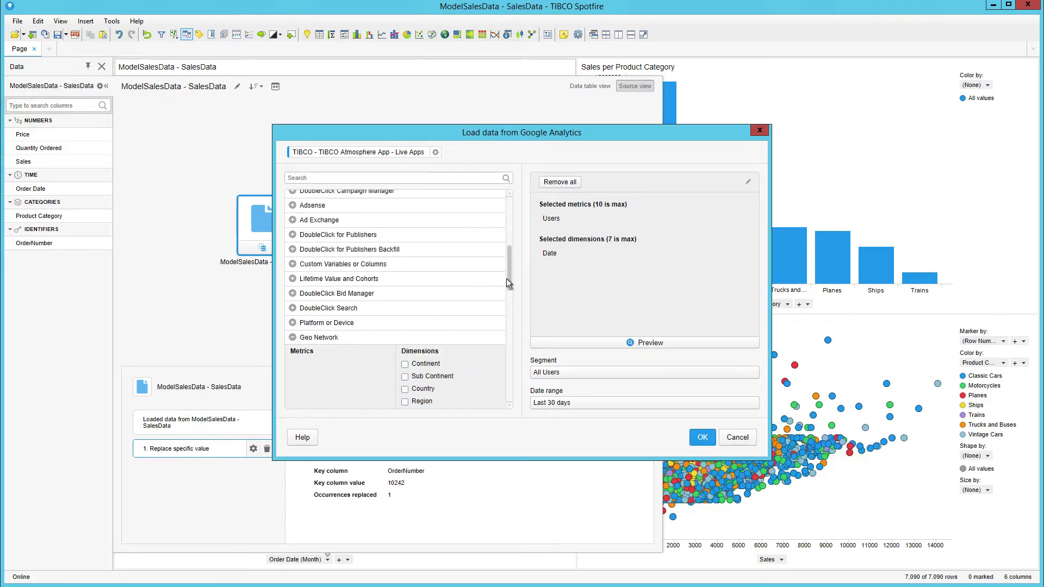
pyautogui.click(405, 390)
pyautogui.moveTo(513, 284); pyautogui.dragTo(514, 324)
pyautogui.click(404, 332)
pyautogui.click(304, 242)
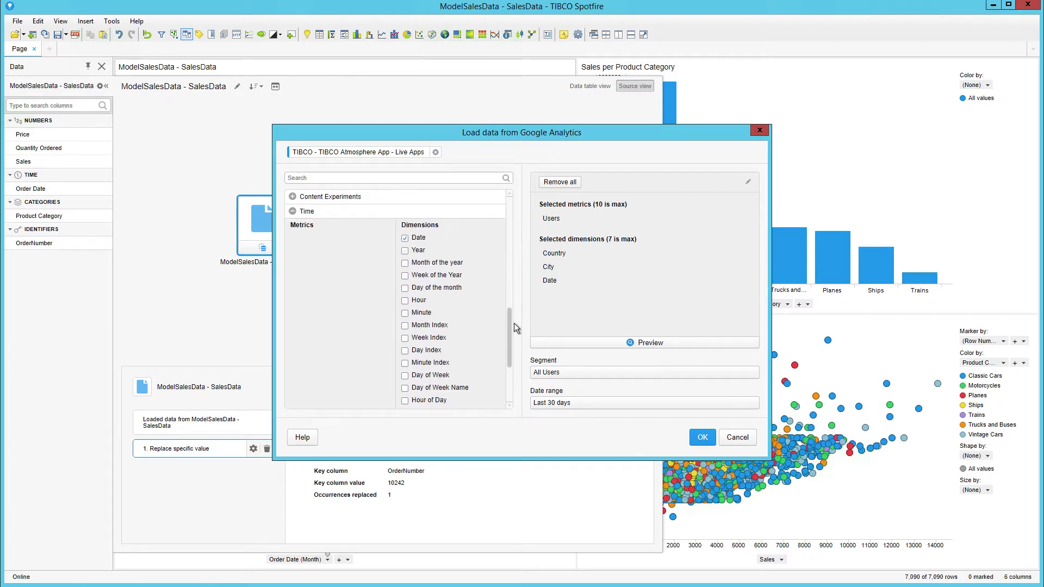
# Add the Calculated Metric from Custom Variables and confirm the Google Analytics selection
pyautogui.click(293, 217)
pyautogui.click(294, 256)
pyautogui.click(296, 281)
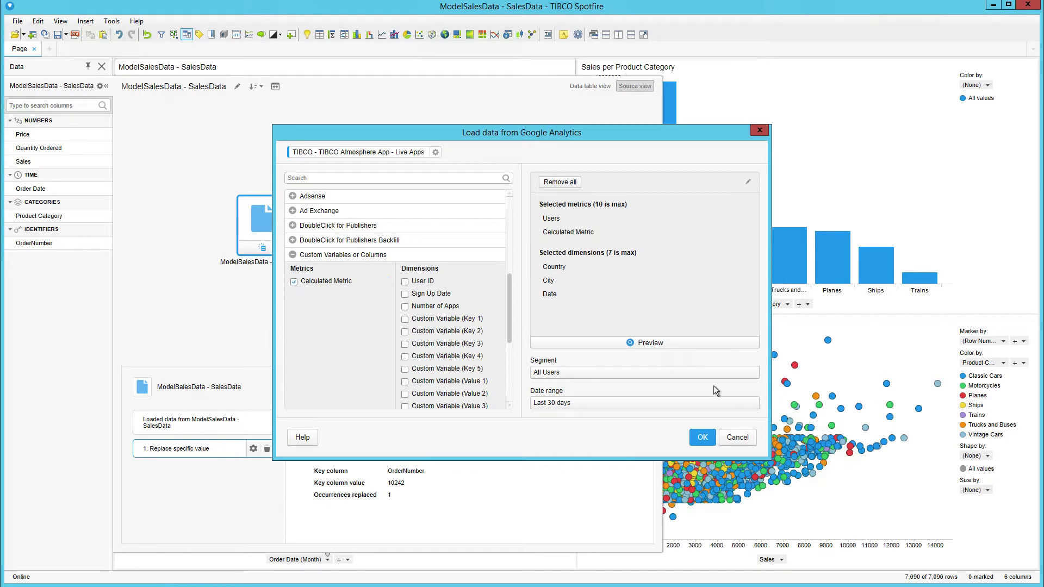
pyautogui.click(294, 255)
pyautogui.click(702, 437)
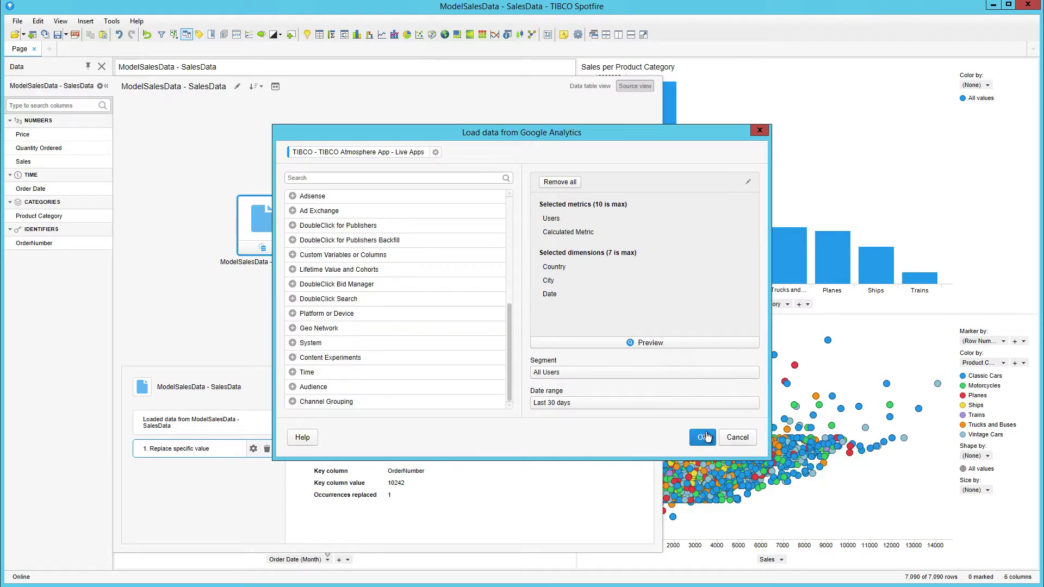
# Match SalesData's OrderNumber to the Google Analytics Calculated Metric column
pyautogui.click(566, 379)
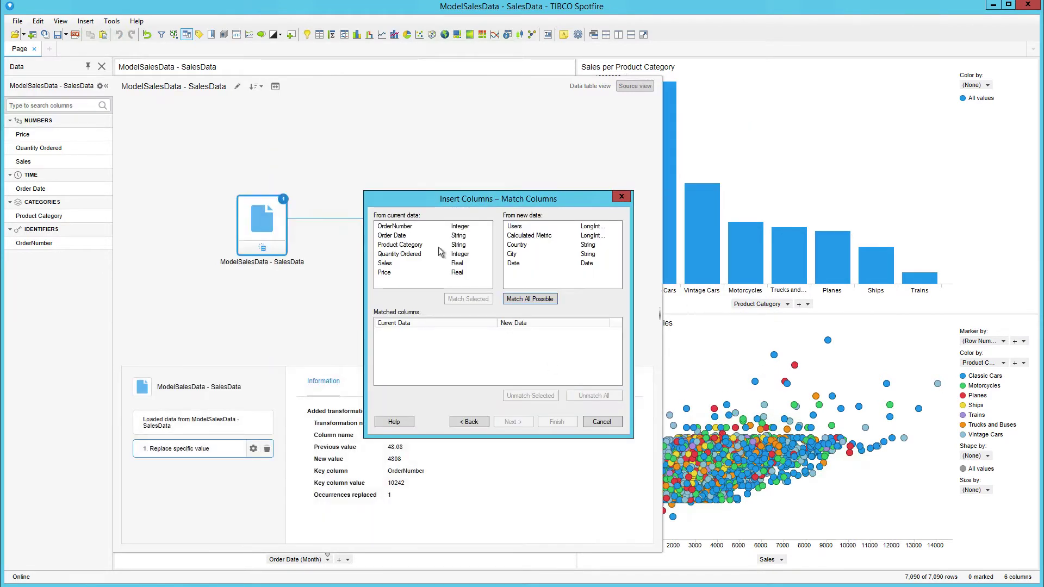
pyautogui.click(406, 228)
pyautogui.click(511, 235)
pyautogui.click(472, 301)
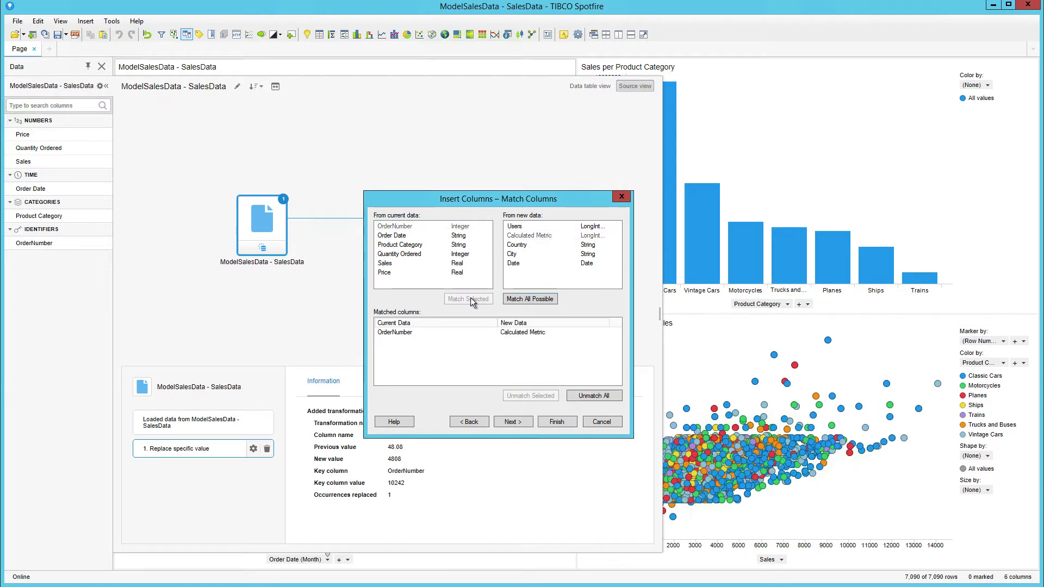
pyautogui.click(522, 421)
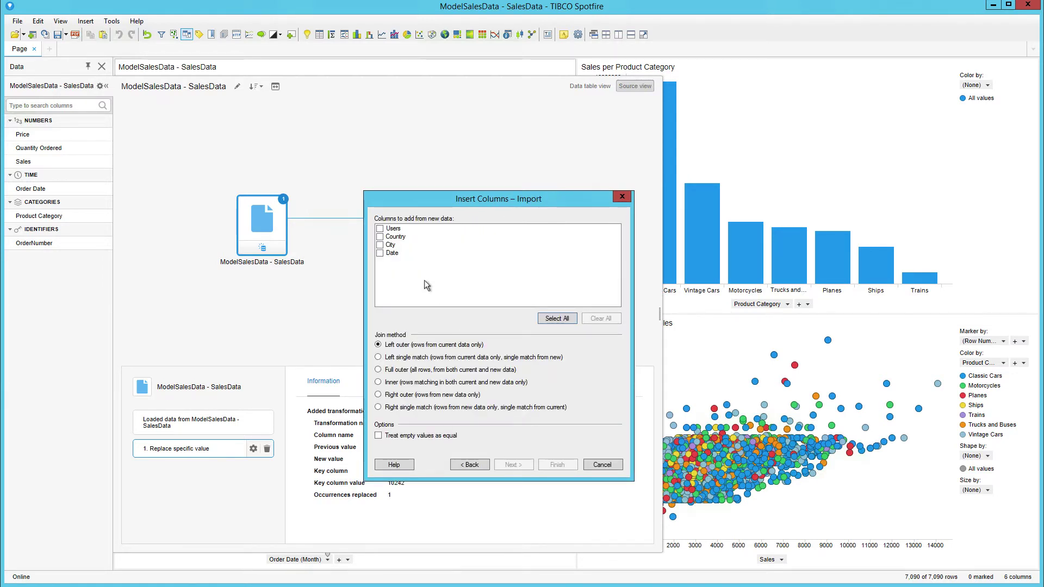
# Import the Users, Country, City and Date columns with a left outer join
pyautogui.click(380, 228)
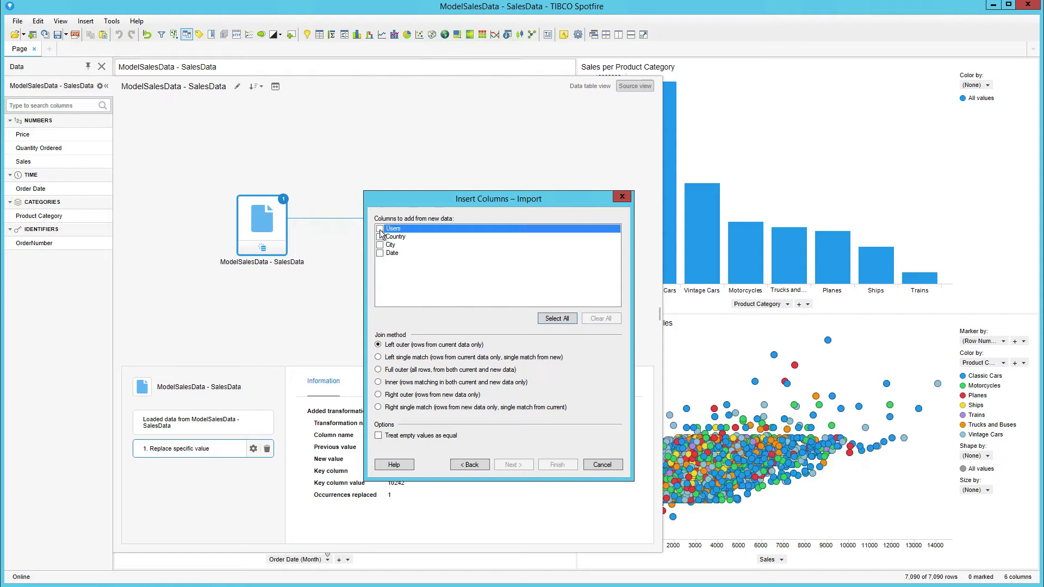
pyautogui.click(380, 237)
pyautogui.click(379, 245)
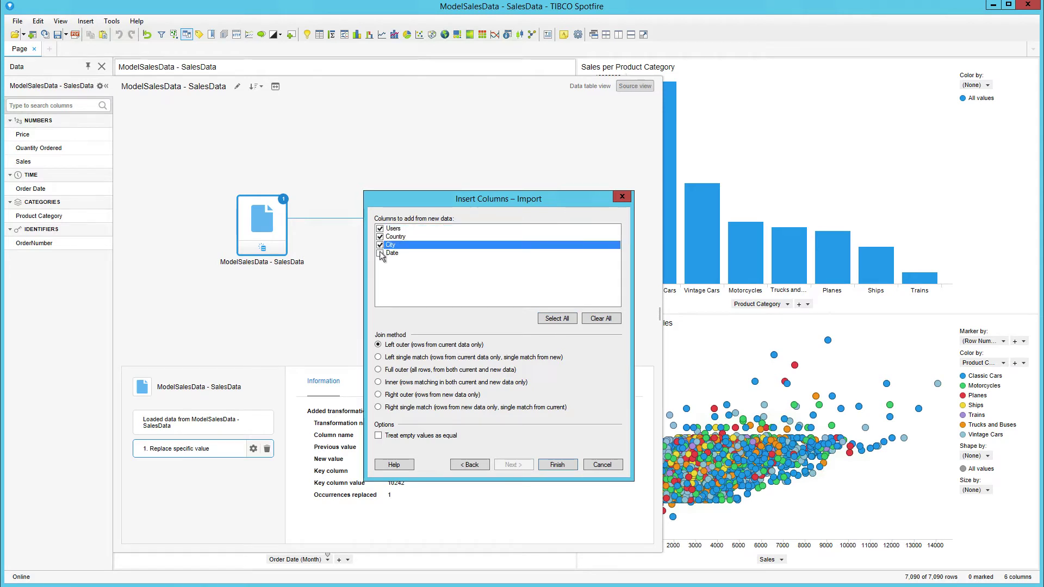
pyautogui.click(380, 253)
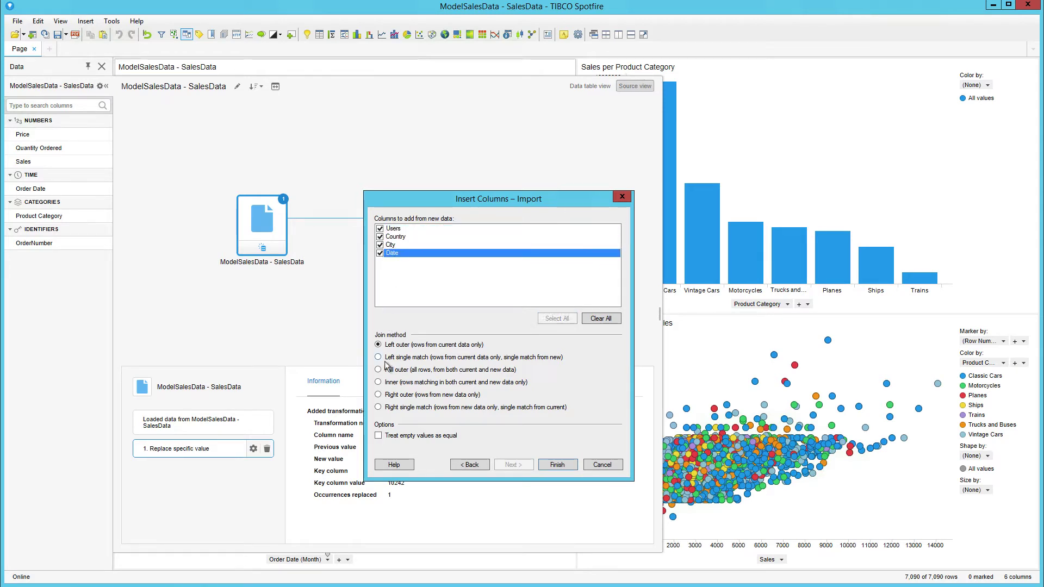
pyautogui.click(556, 465)
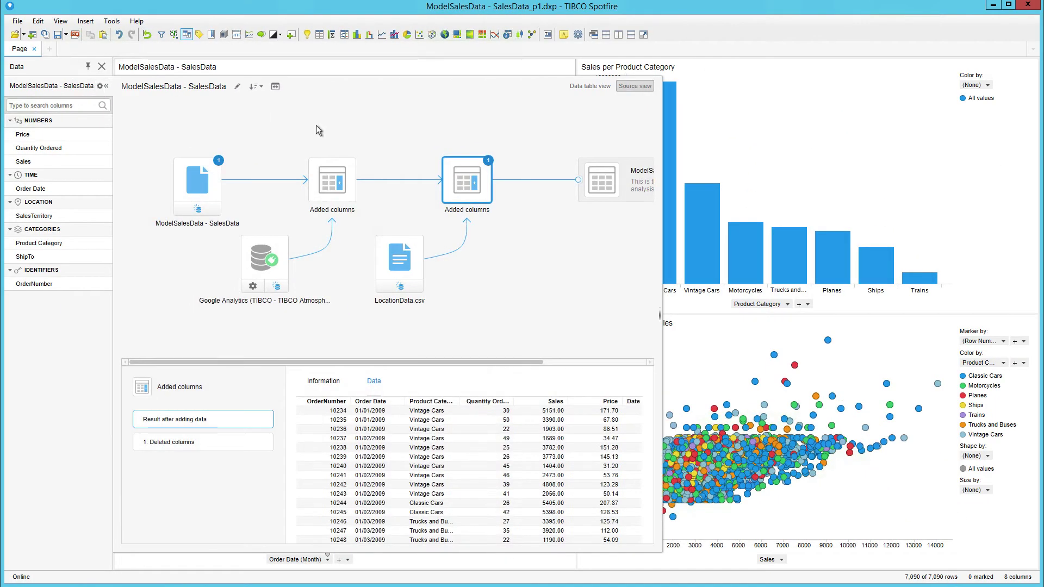
# Switch to the Data table view and show the ShipTo column's details
pyautogui.click(588, 86)
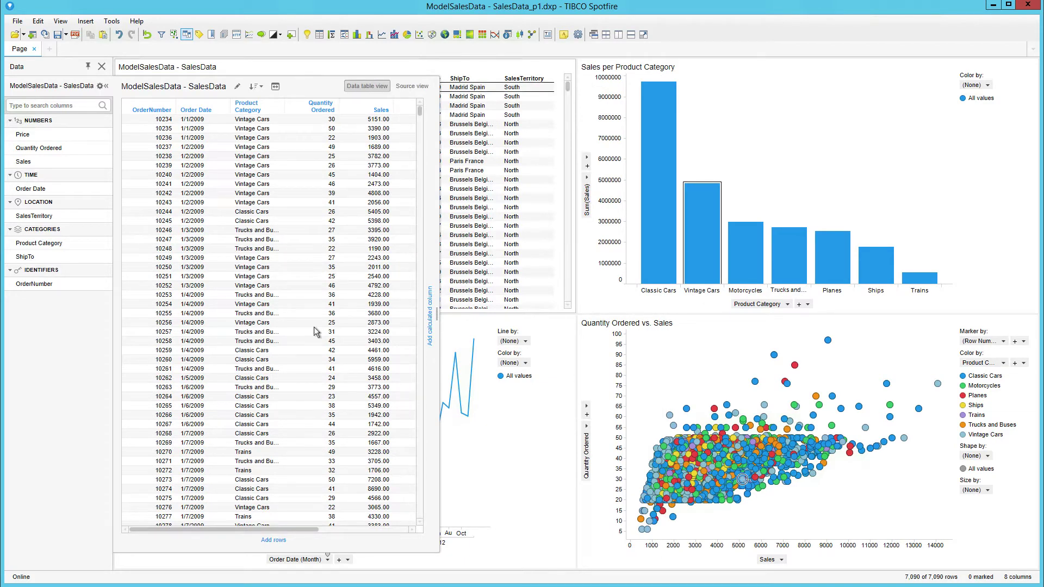
pyautogui.click(36, 255)
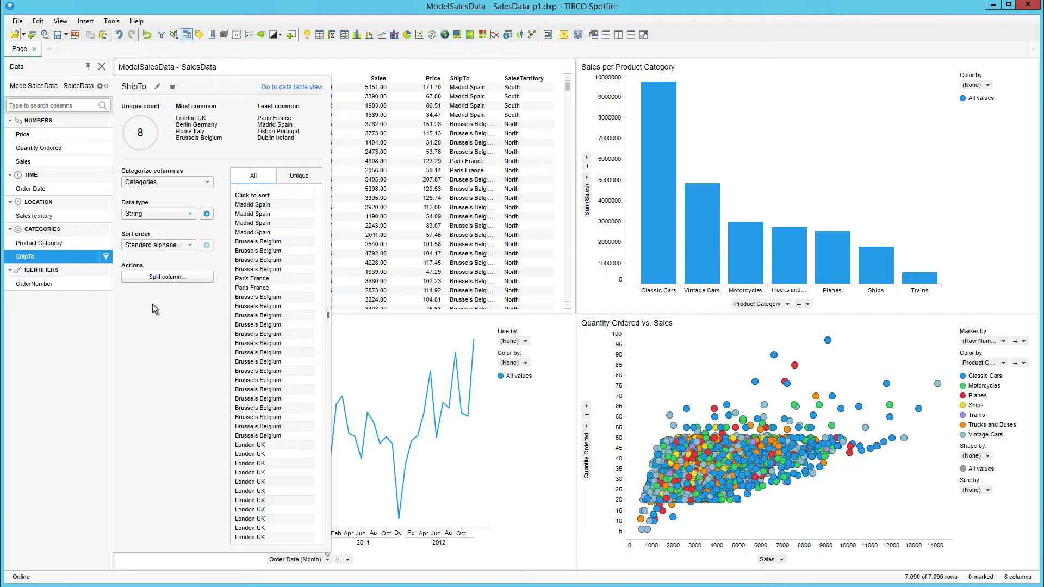
# Split the ShipTo column into two columns
pyautogui.click(167, 277)
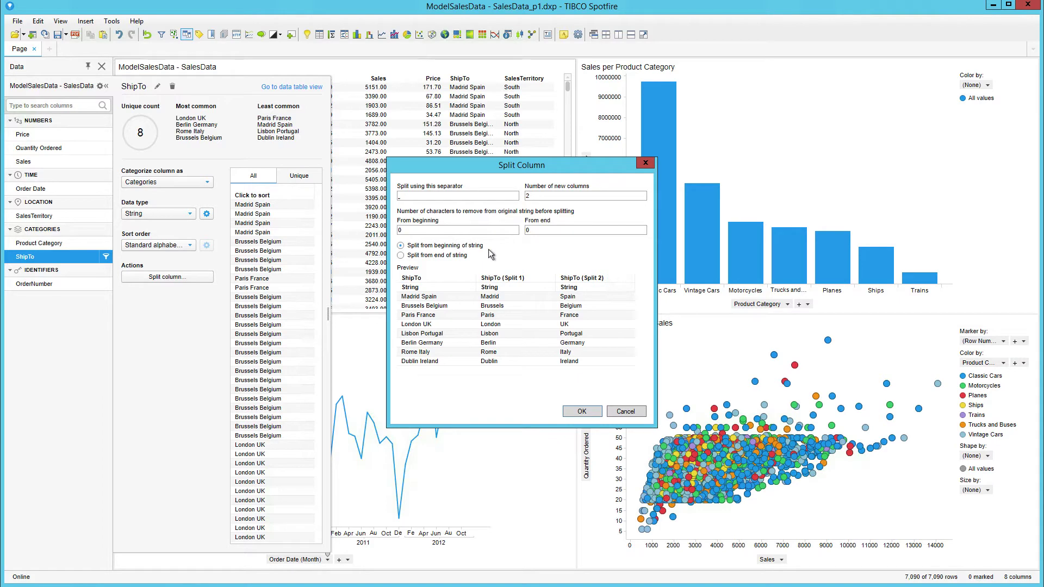
pyautogui.click(582, 412)
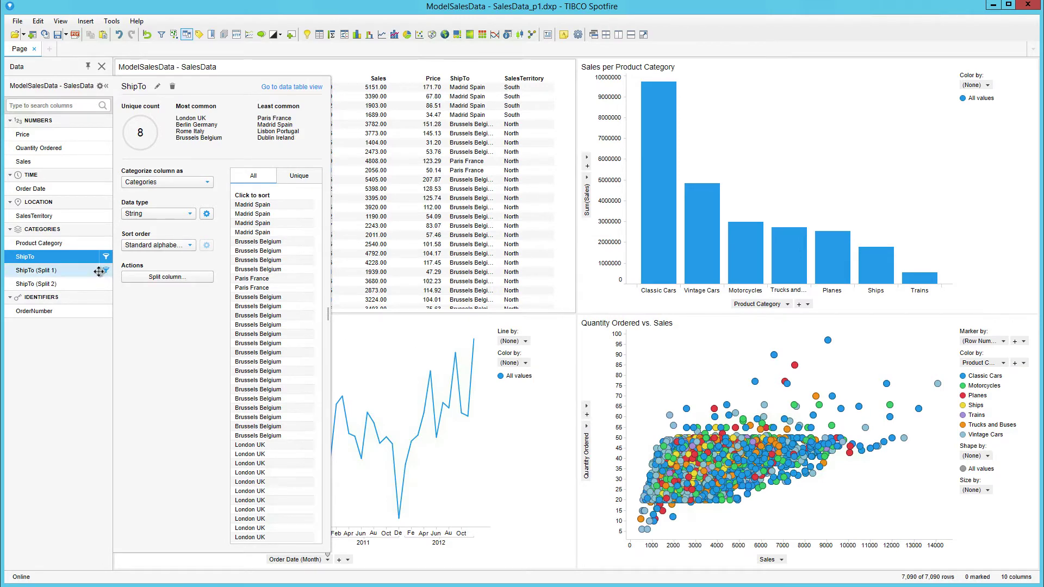
pyautogui.click(62, 270)
# Rename ShipTo (Split 1) to City and select the ShipTo (Split 2) column
pyautogui.rightClick(62, 270)
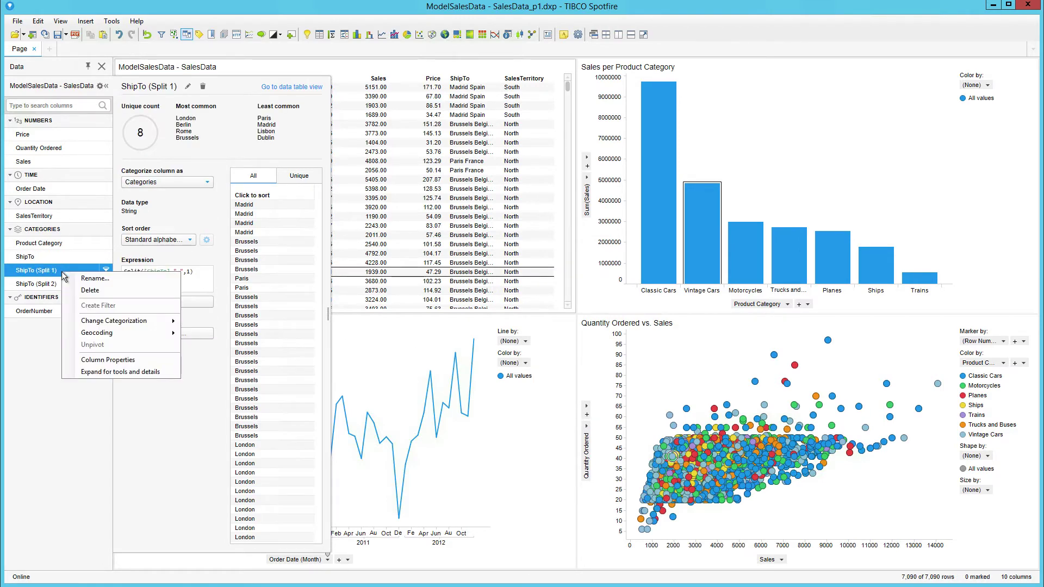
pyautogui.click(91, 279)
pyautogui.write('City')
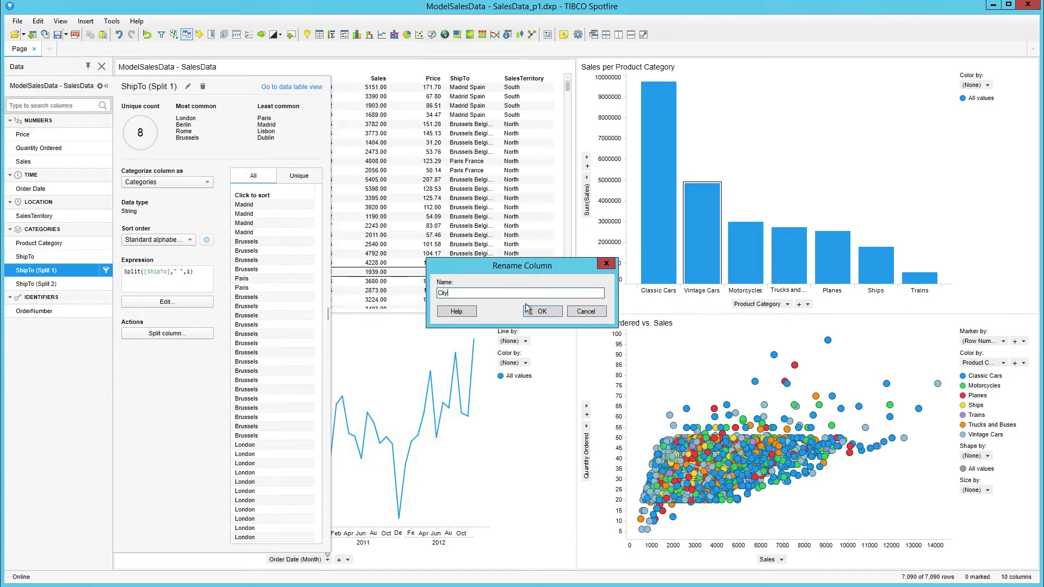
pyautogui.click(542, 311)
pyautogui.click(87, 284)
pyautogui.rightClick(95, 285)
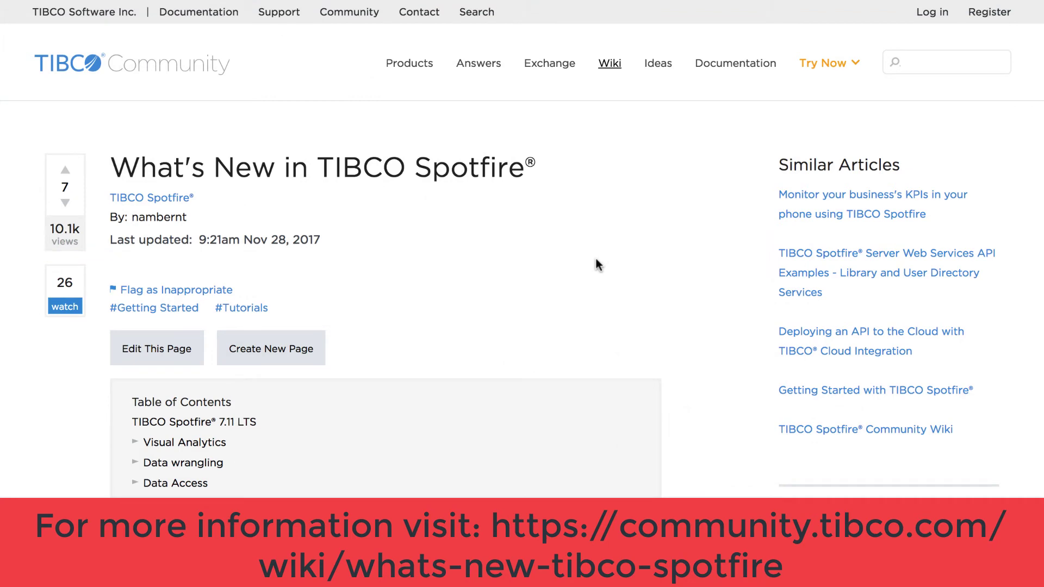
# Jump to the What's New article's Data wrangling section and read through its Replace Data source screenshots
pyautogui.scroll(-3, 596, 261)
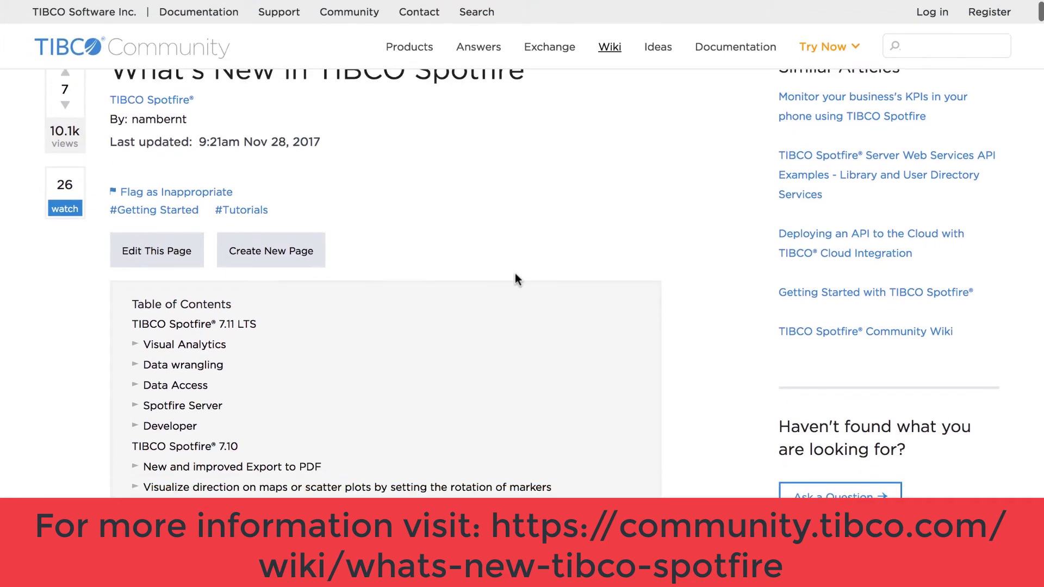
pyautogui.click(174, 364)
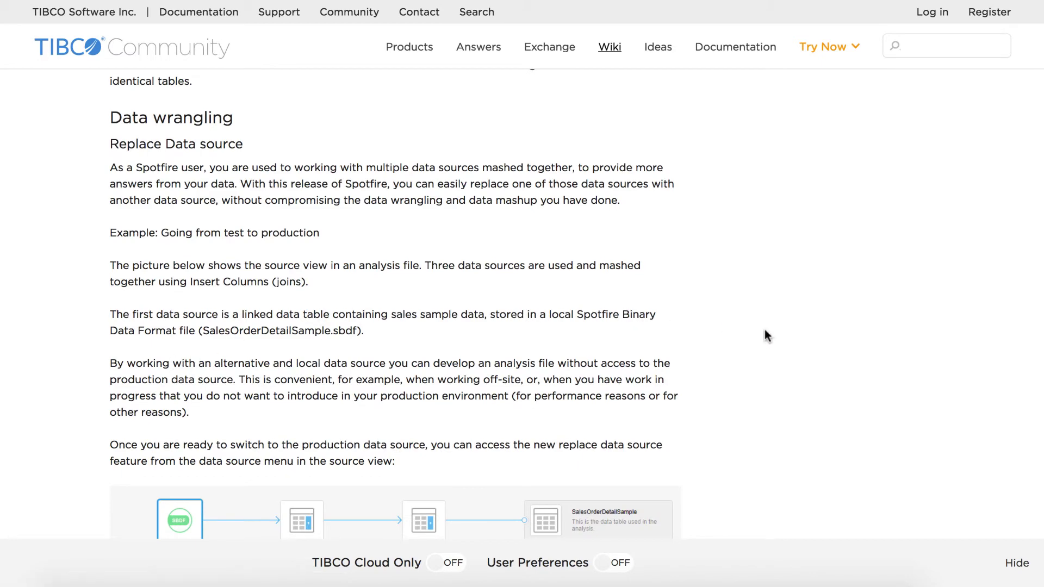
pyautogui.scroll(-5, 767, 335)
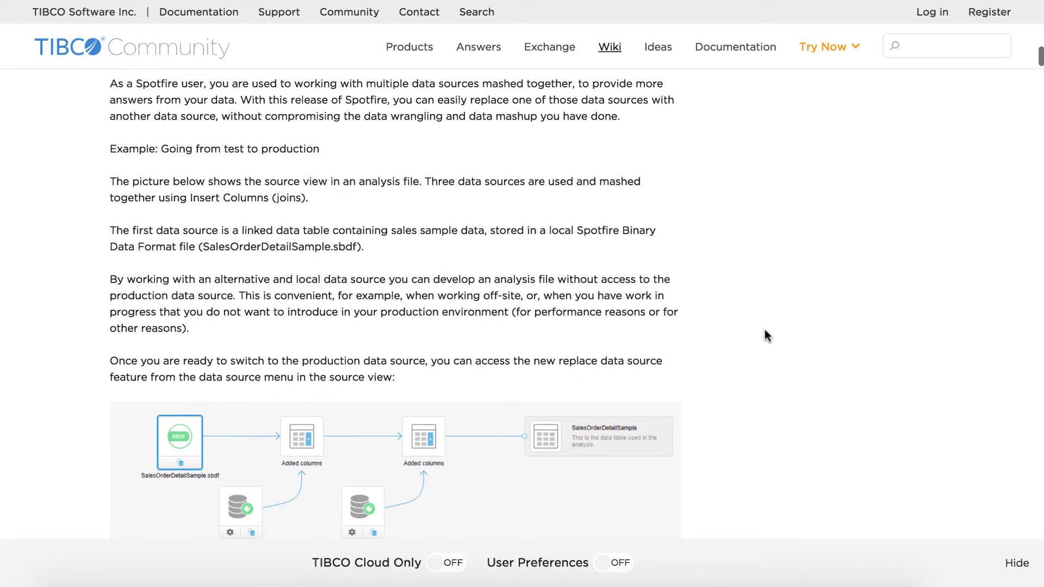
pyautogui.scroll(-1, 767, 336)
pyautogui.scroll(-2, 765, 331)
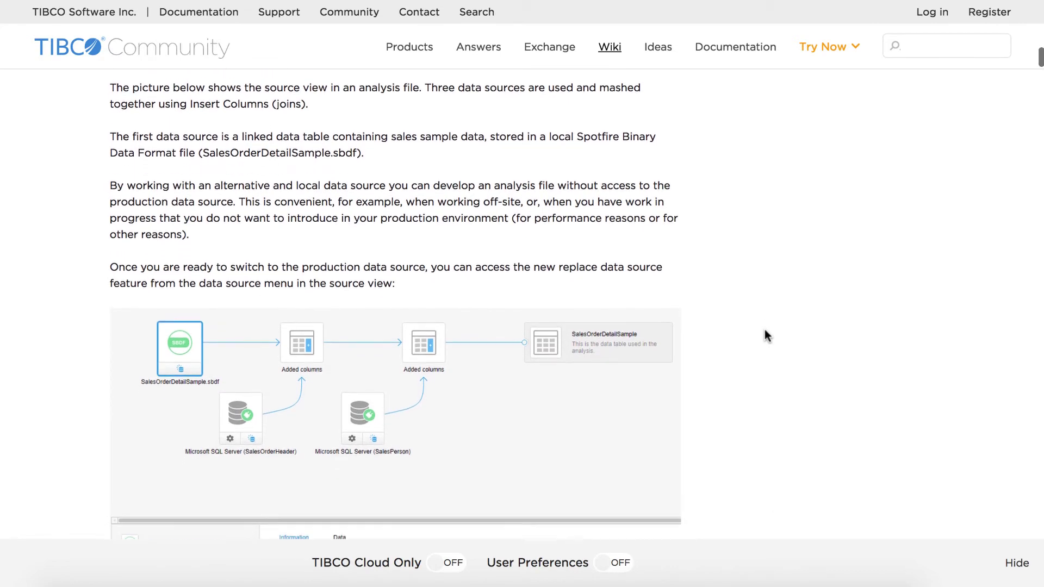
pyautogui.scroll(-2, 767, 335)
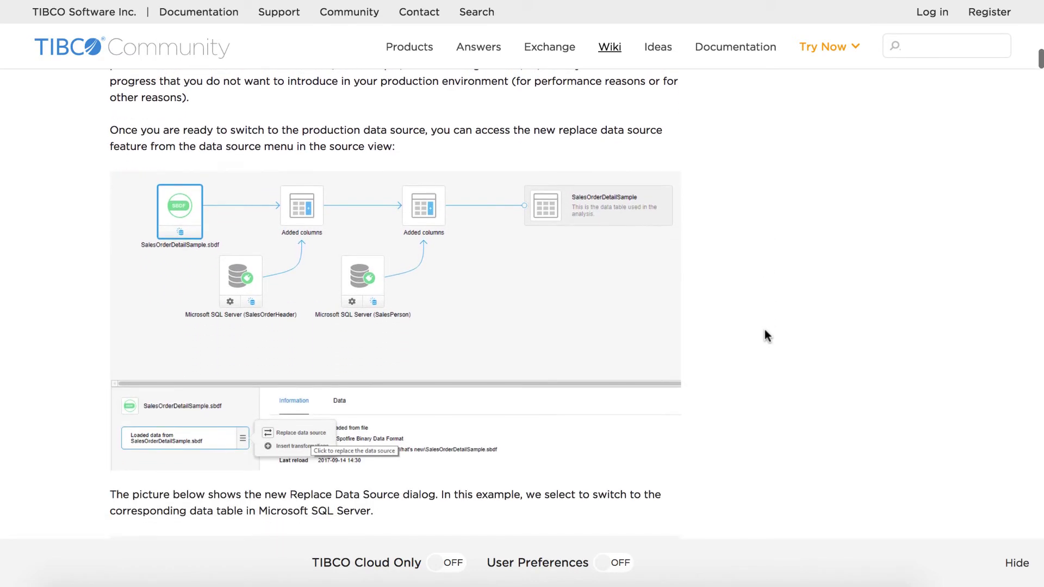
pyautogui.scroll(-2, 767, 335)
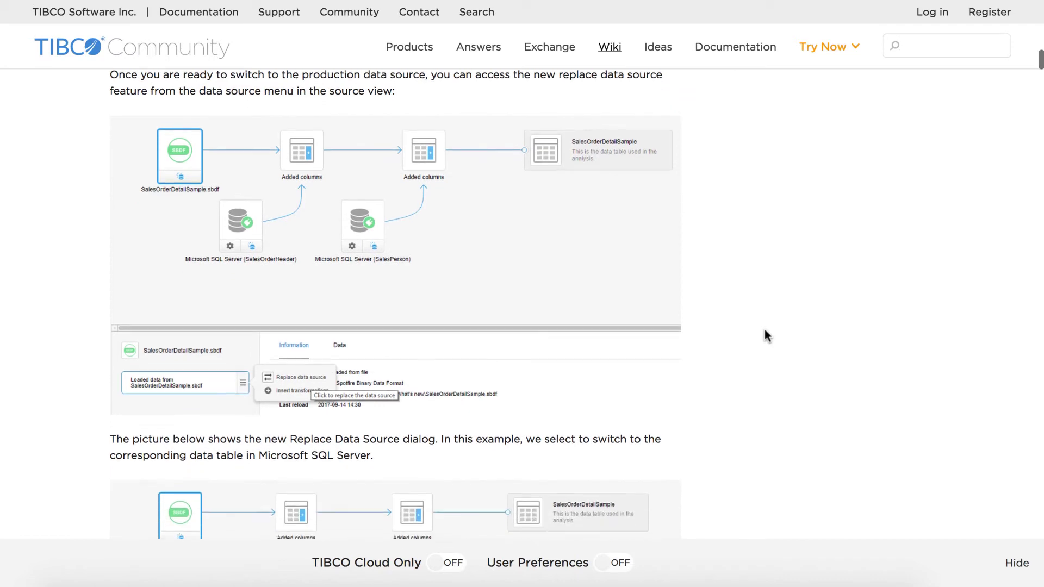
pyautogui.scroll(-3, 767, 335)
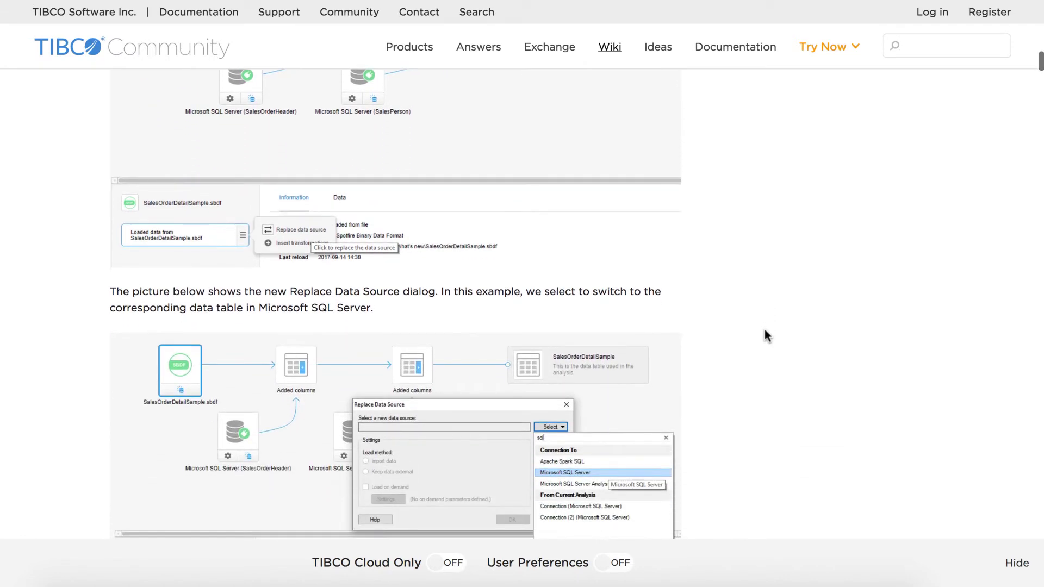
pyautogui.scroll(-3, 767, 336)
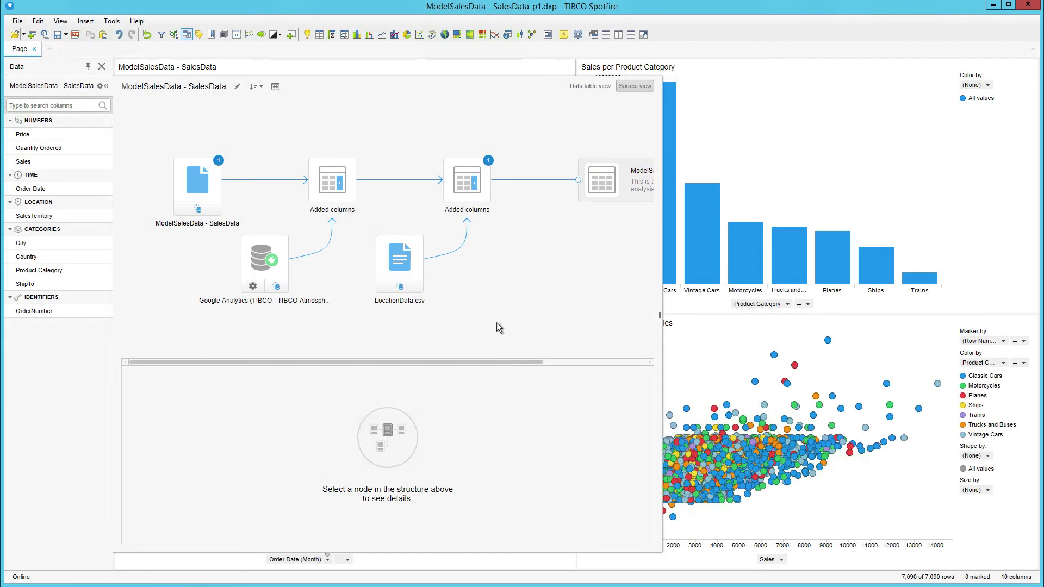
# Select the ModelSalesData - SalesData source node to see its details and data preview
pyautogui.click(205, 192)
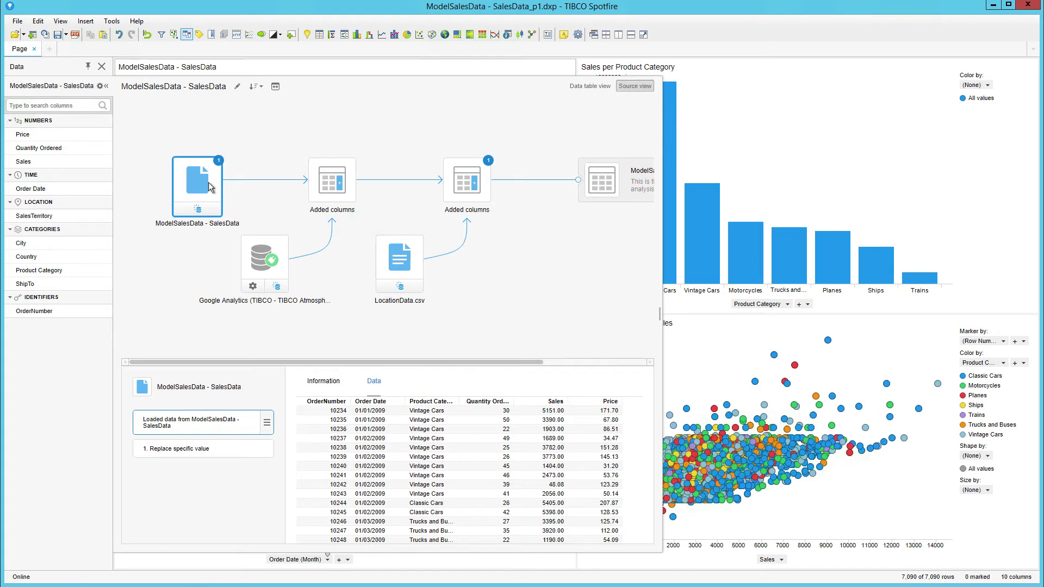
# Start replacing the loaded ModelSalesData source and choose Microsoft SQL Server as the new source
pyautogui.click(266, 423)
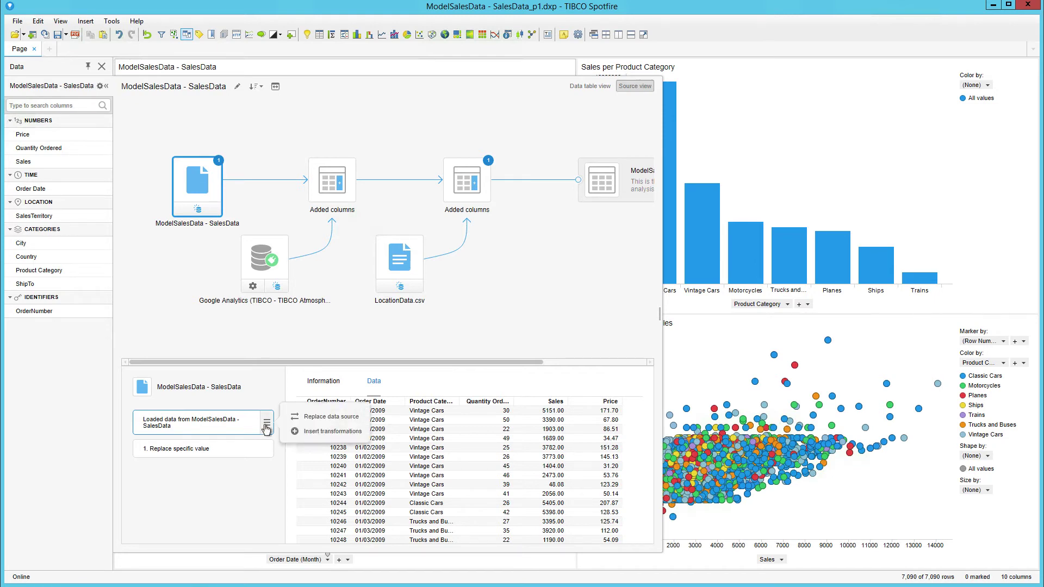
pyautogui.click(307, 422)
pyautogui.click(623, 241)
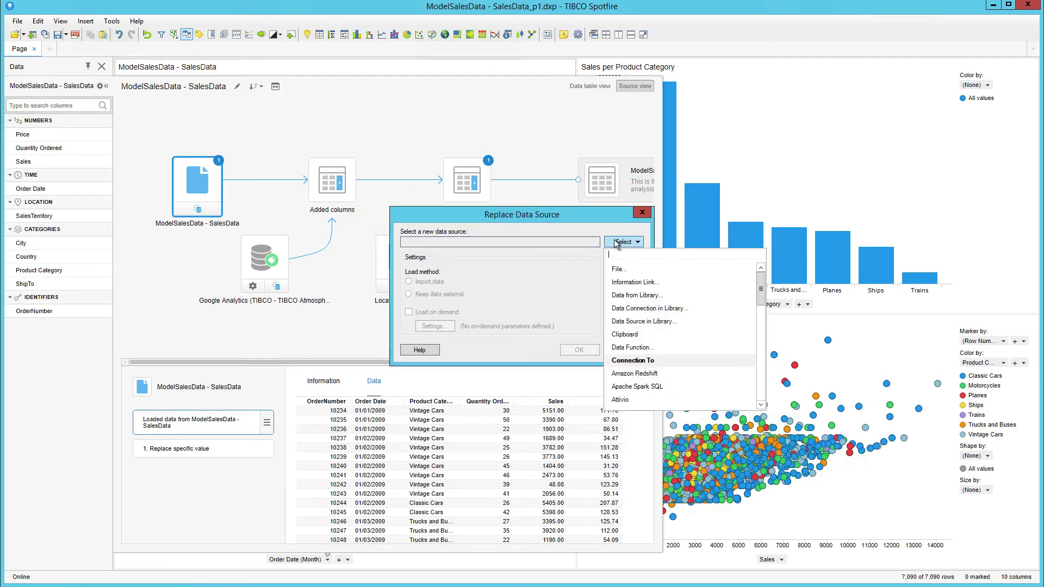
pyautogui.scroll(-3, 757, 287)
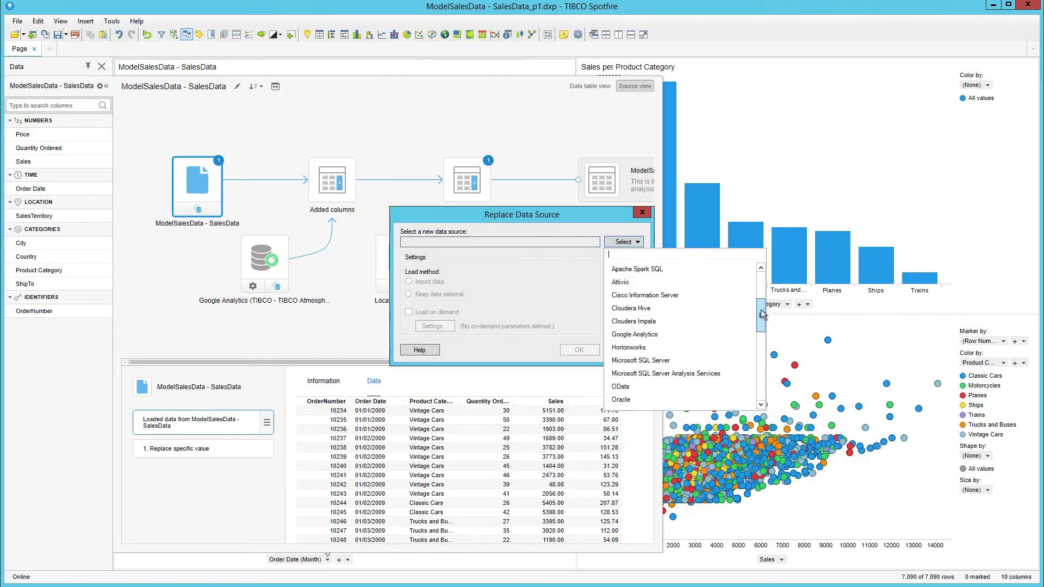
pyautogui.click(700, 362)
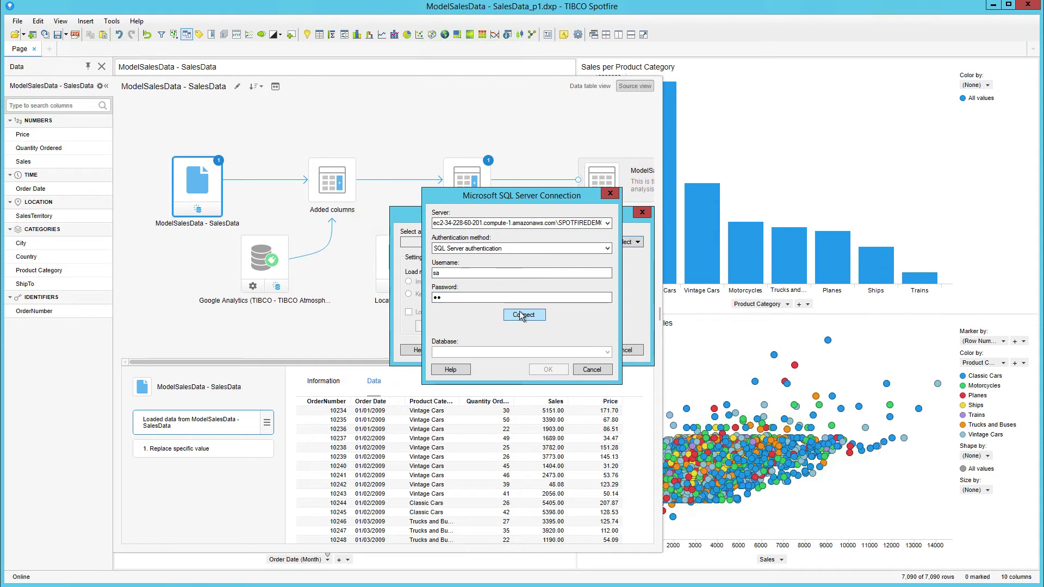
# Connect to the ModelSales database and use its ModelSalesData table as the replacement source
pyautogui.click(522, 315)
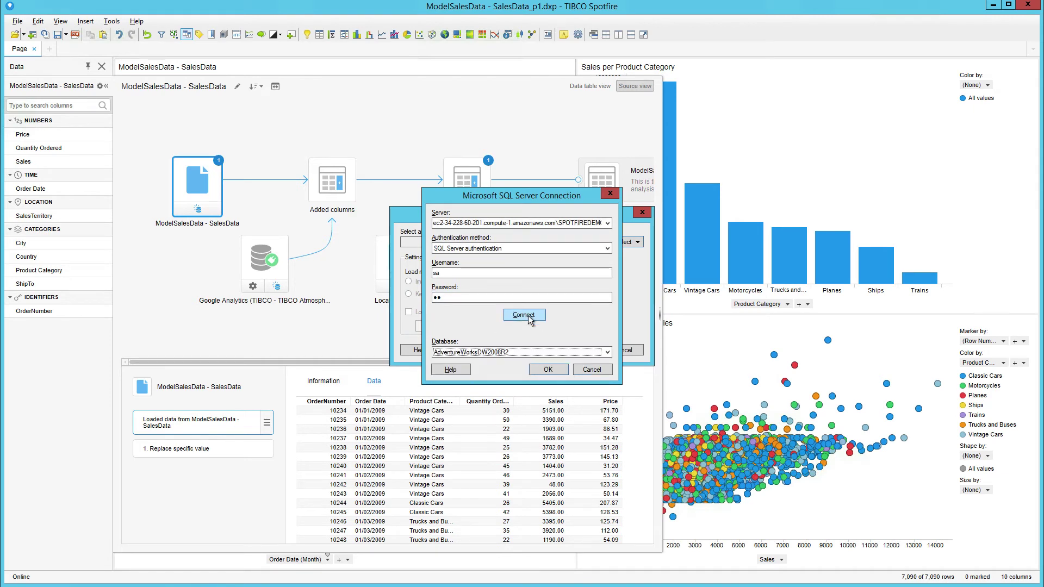
pyautogui.click(515, 352)
pyautogui.click(514, 383)
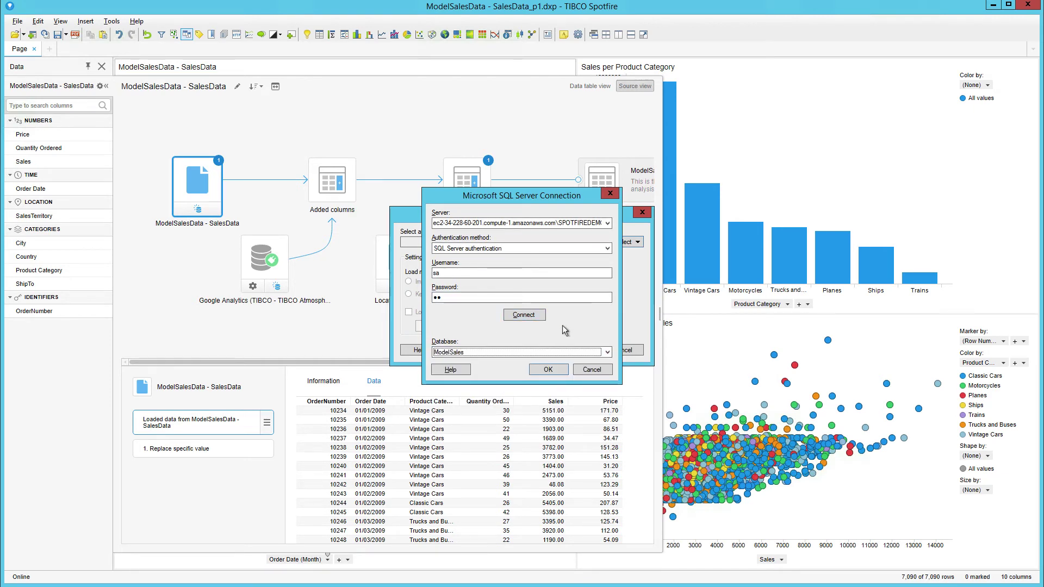
pyautogui.click(546, 369)
pyautogui.click(327, 180)
pyautogui.click(430, 182)
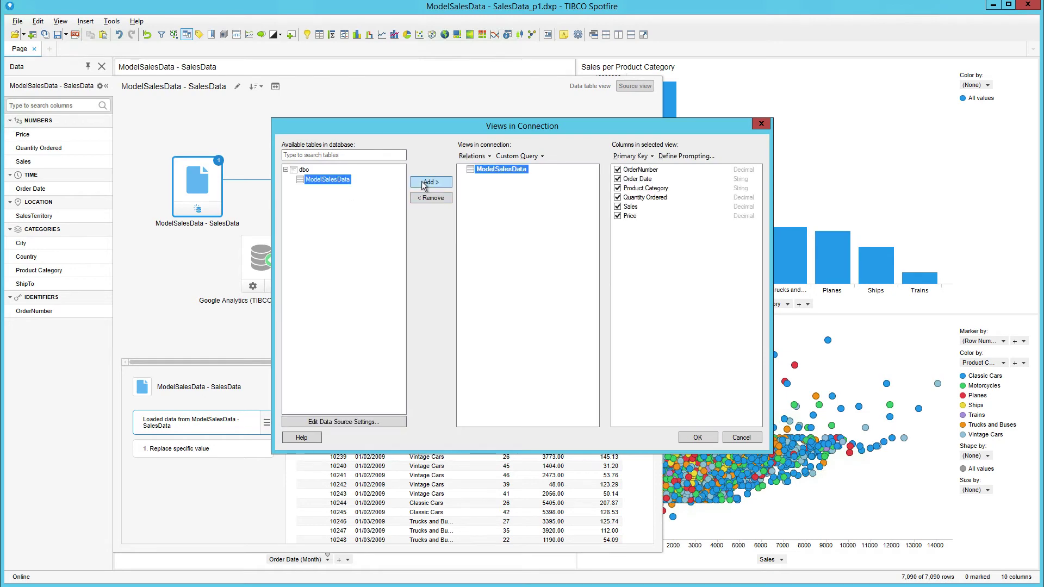
pyautogui.click(706, 440)
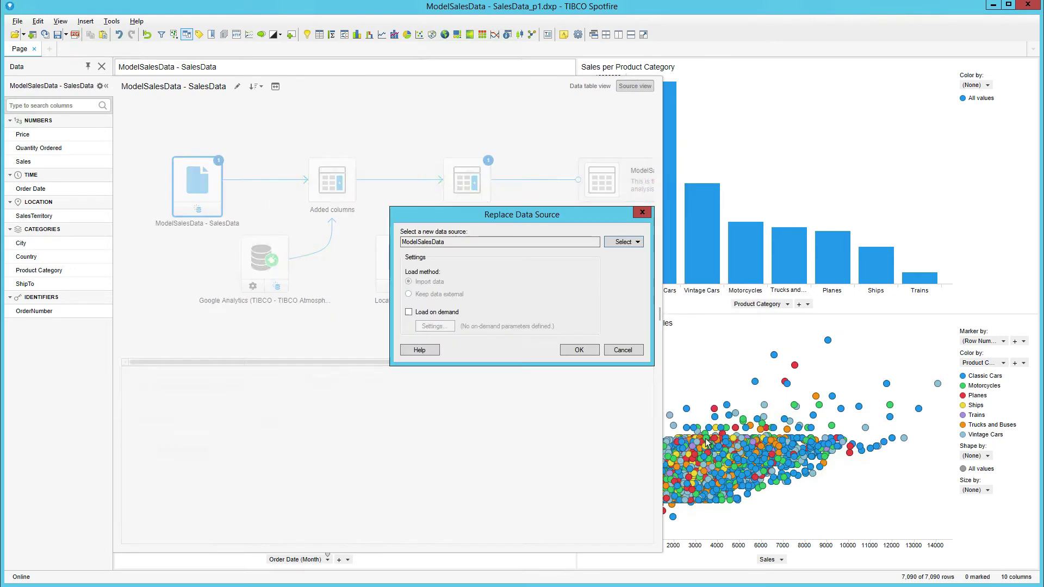
pyautogui.click(587, 352)
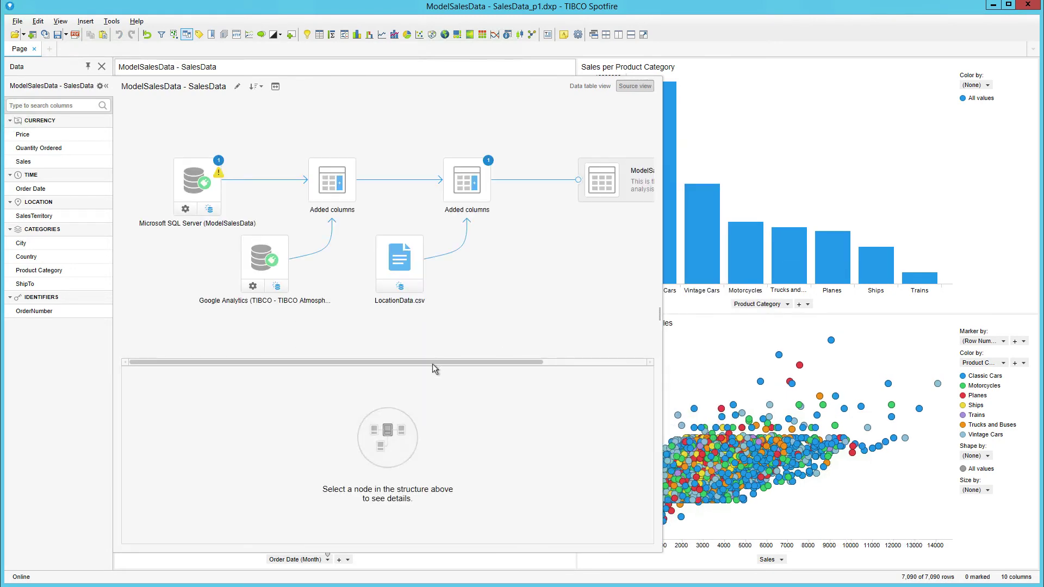
# Open the SQL Server source's Replace specific value step, which changes Sales 48.08 to 4808 by OrderNumber
pyautogui.click(222, 177)
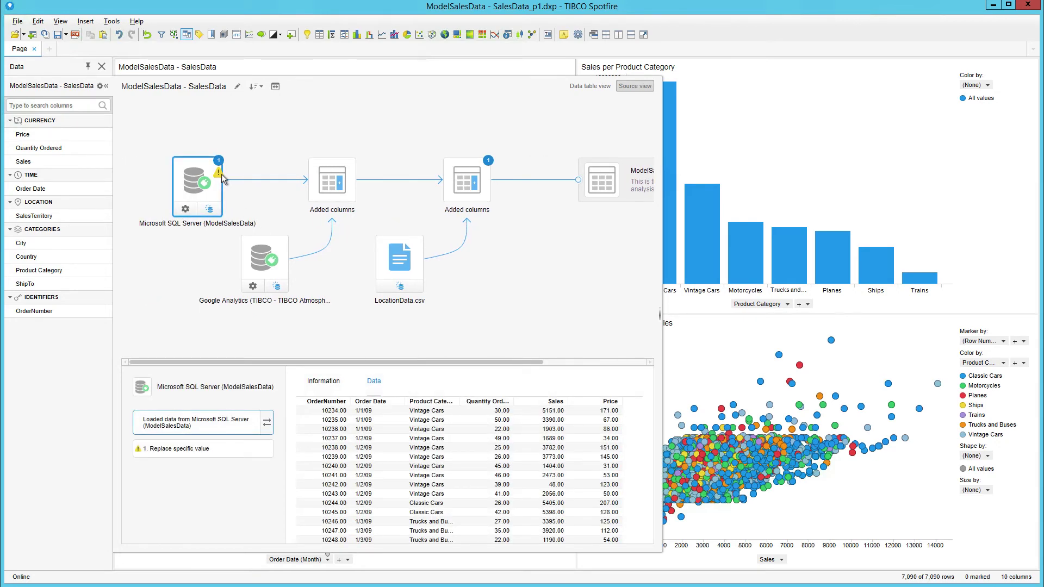
pyautogui.click(236, 448)
pyautogui.click(253, 449)
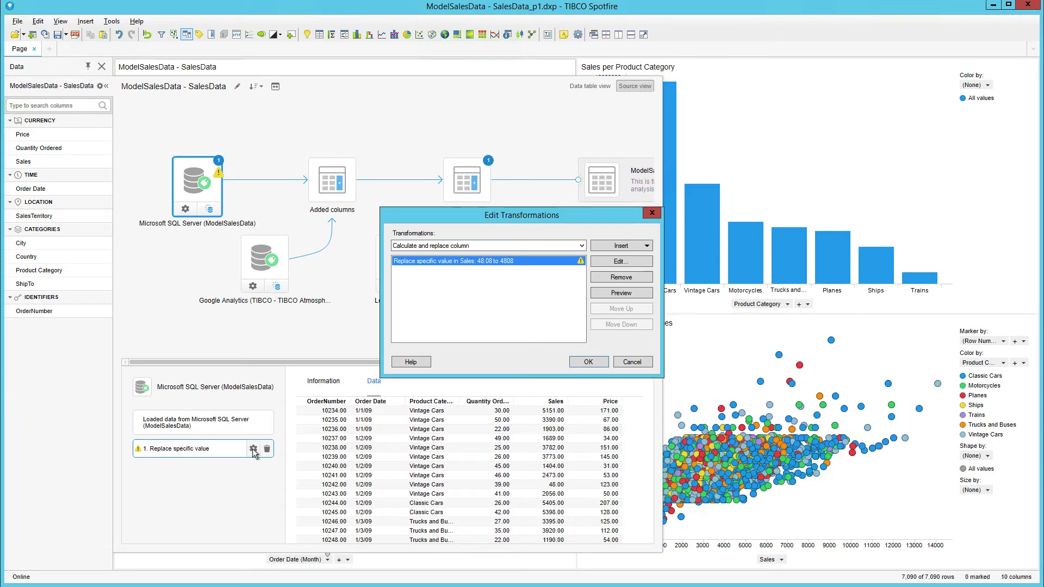
pyautogui.click(615, 260)
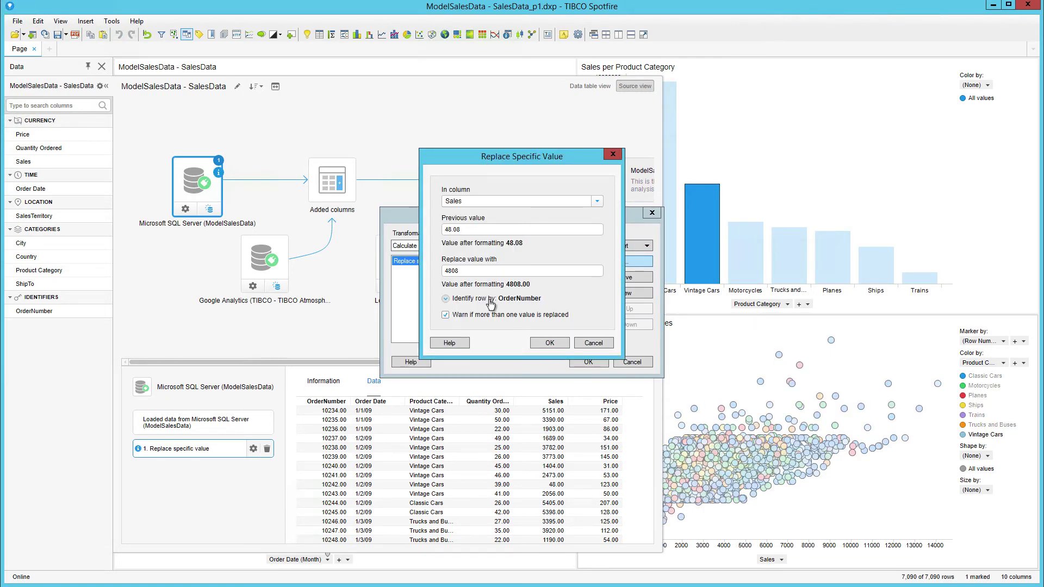
# Confirm the Replace Specific Value setting so Sales 48.08 becomes 4808 in the SQL Server data
pyautogui.click(543, 342)
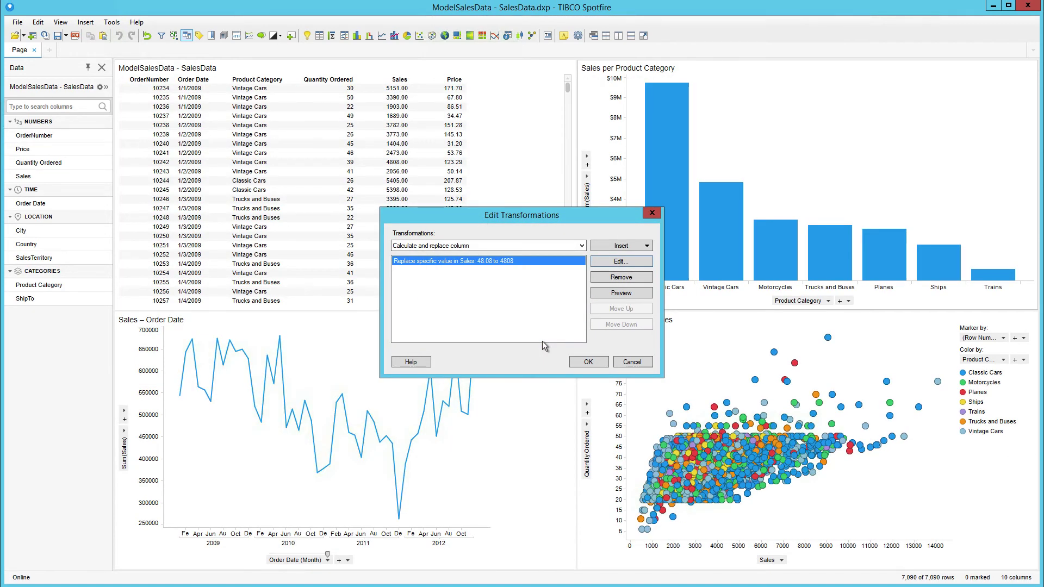